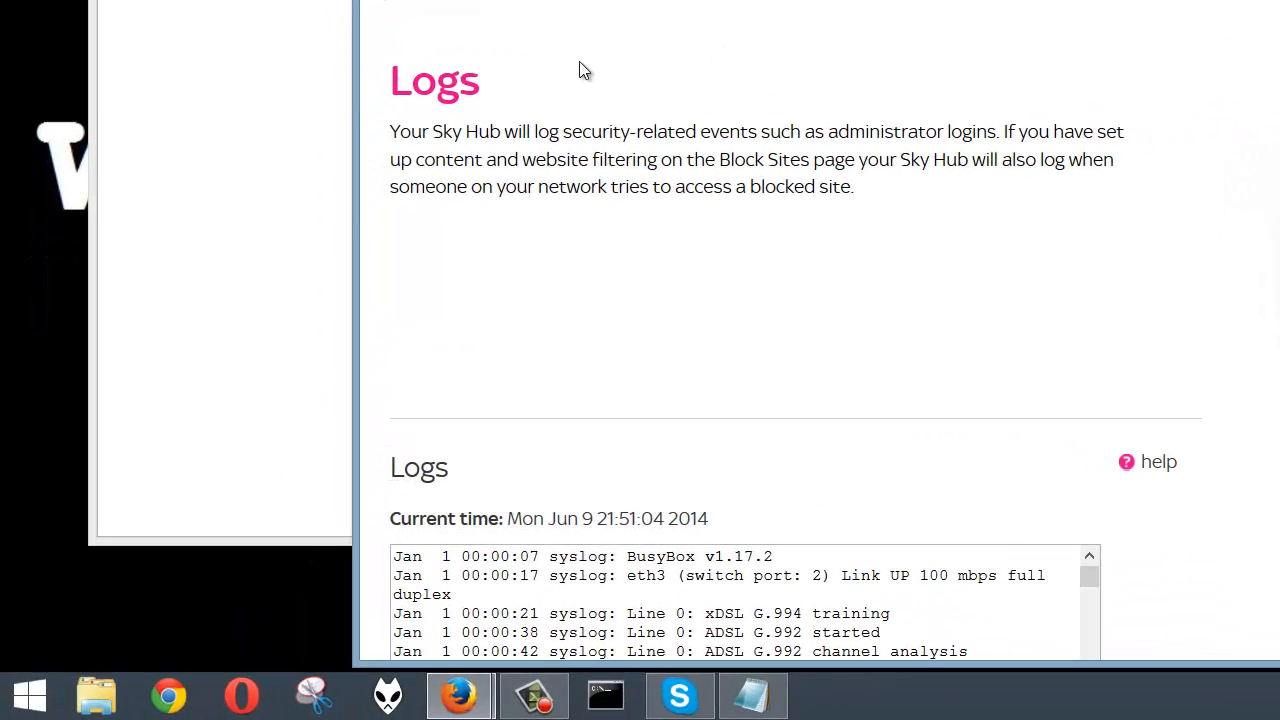
# Step: Open a Command Prompt window with cmd
pyautogui.press('super+r')
pyautogui.write('c')
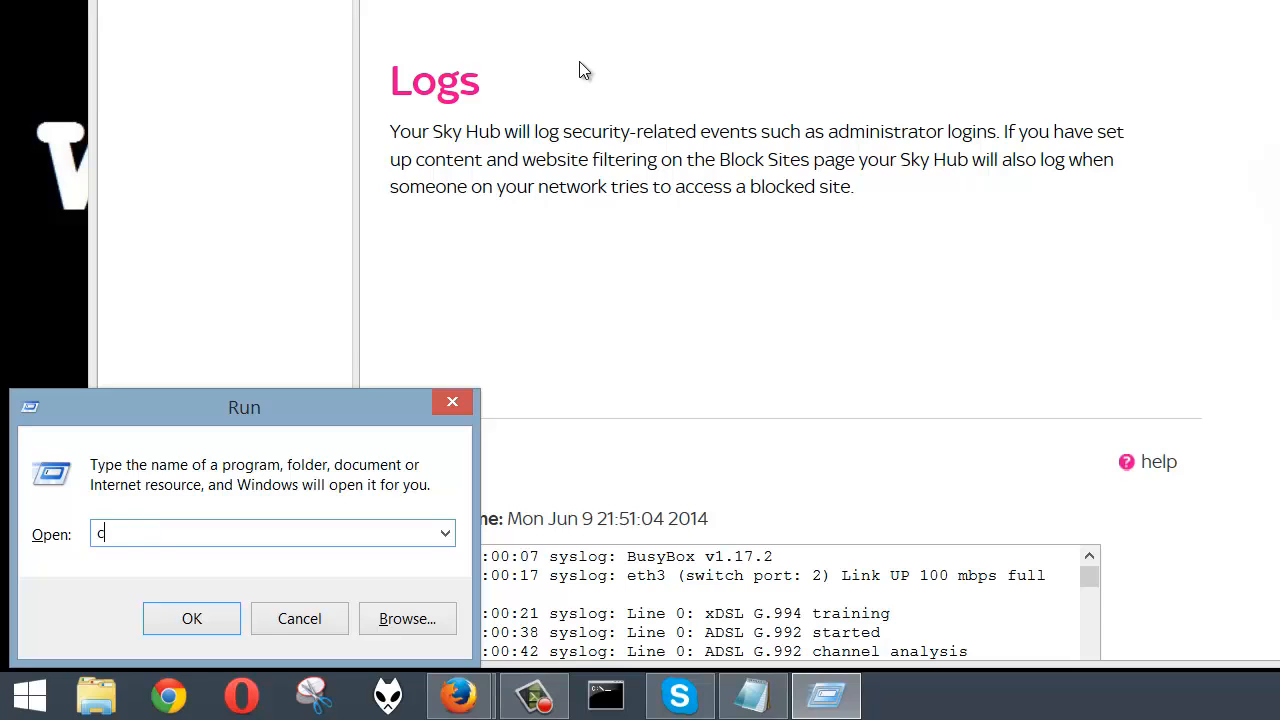
pyautogui.write('md')
pyautogui.press('Return')
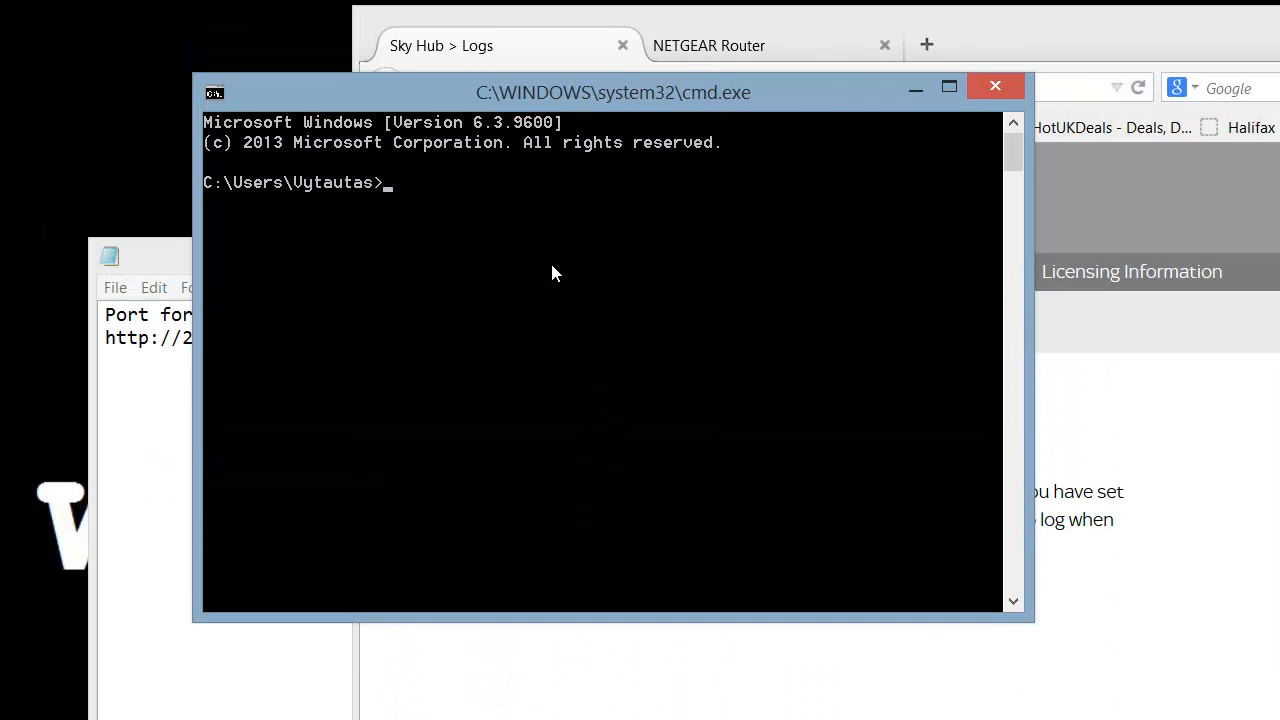
# Step: Run ipconfig and highlight the WiFi adapter's default gateway address in the output
pyautogui.write('ipconfig')
pyautogui.press('Return')
pyautogui.scroll(5, 537, 414)
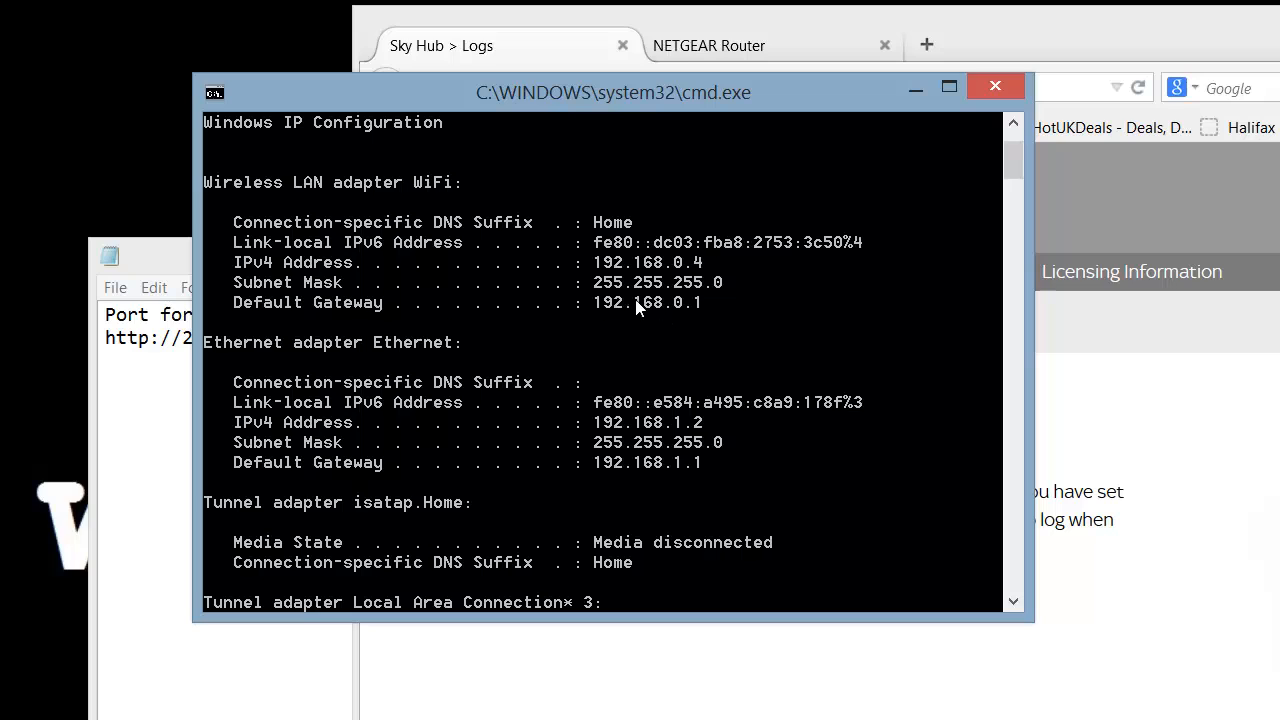
pyautogui.moveTo(594, 302); pyautogui.dragTo(705, 316)
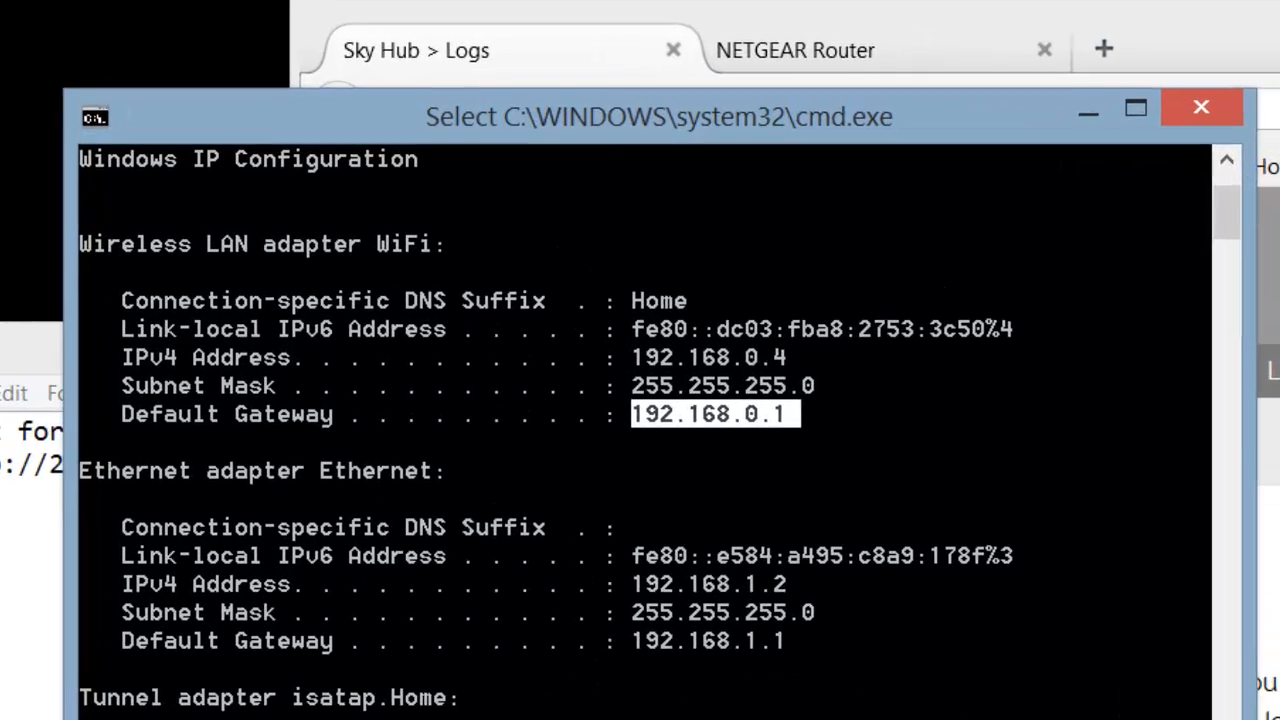
# Step: Switch to the Sky Hub page in Firefox, check its address against the gateway, and open the firewall rules
pyautogui.hotkey('alt', 'Tab')
pyautogui.click(555, 146)
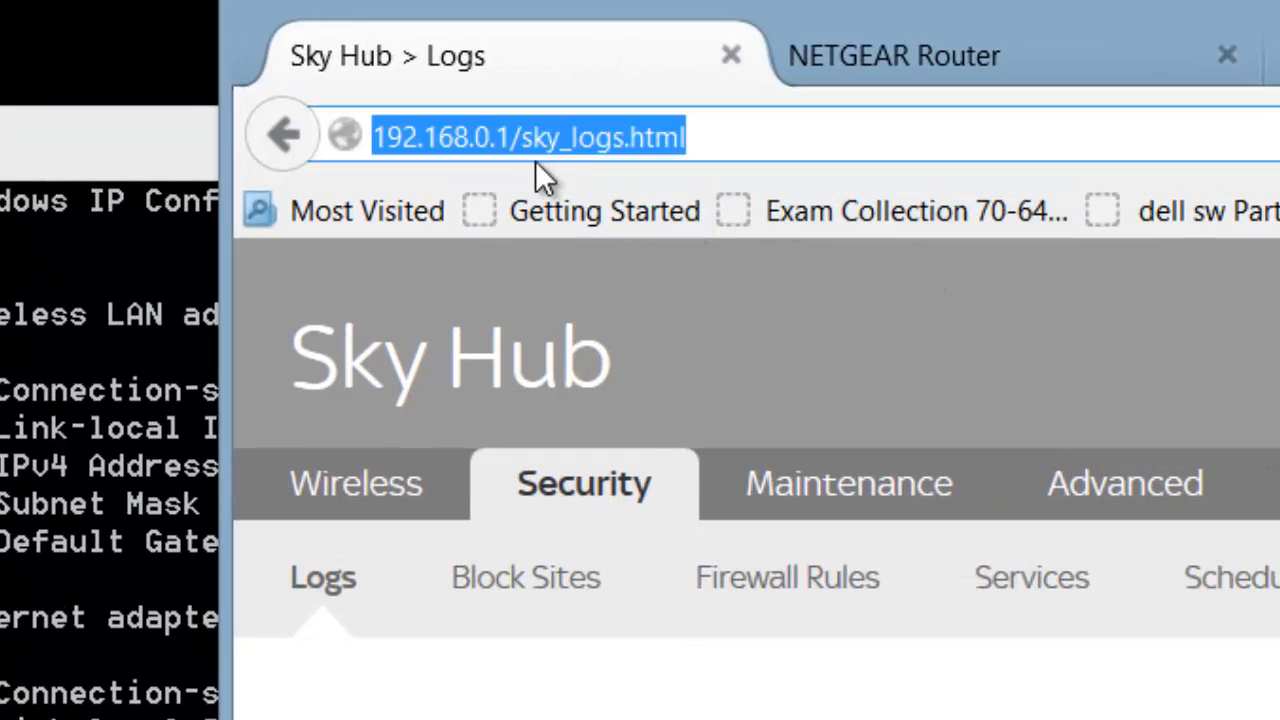
pyautogui.doubleClick(509, 155)
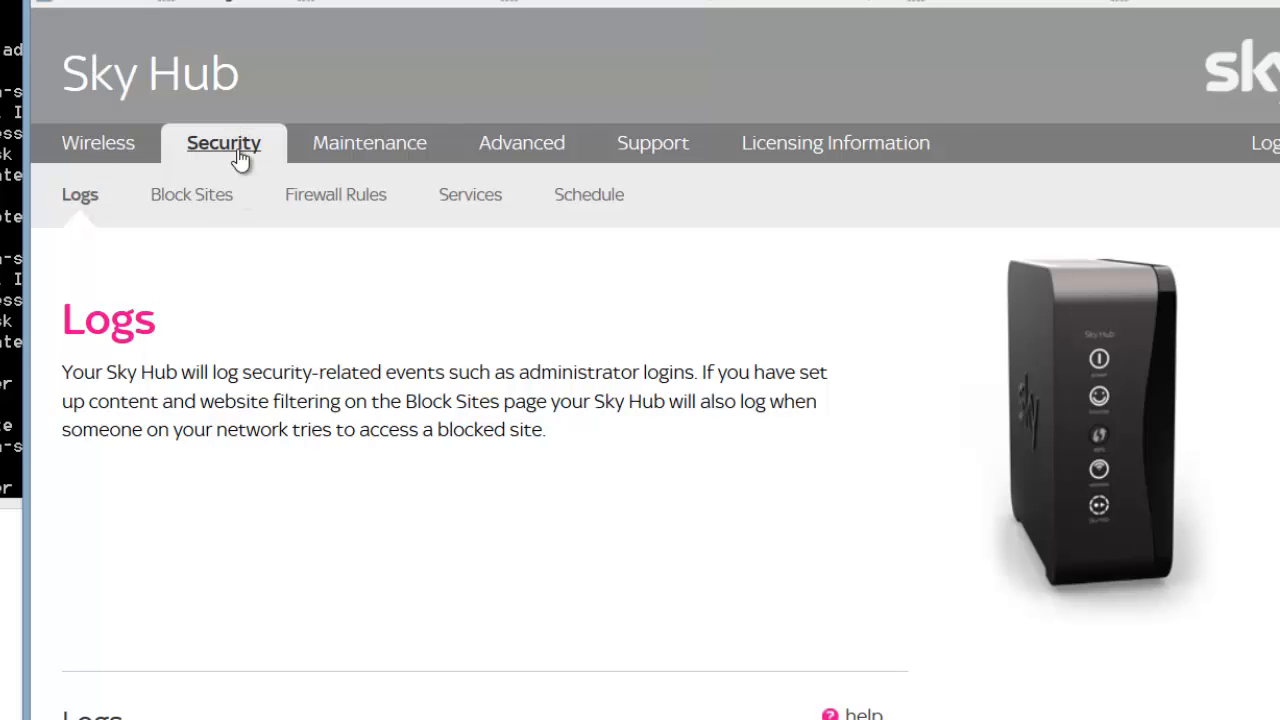
pyautogui.click(338, 200)
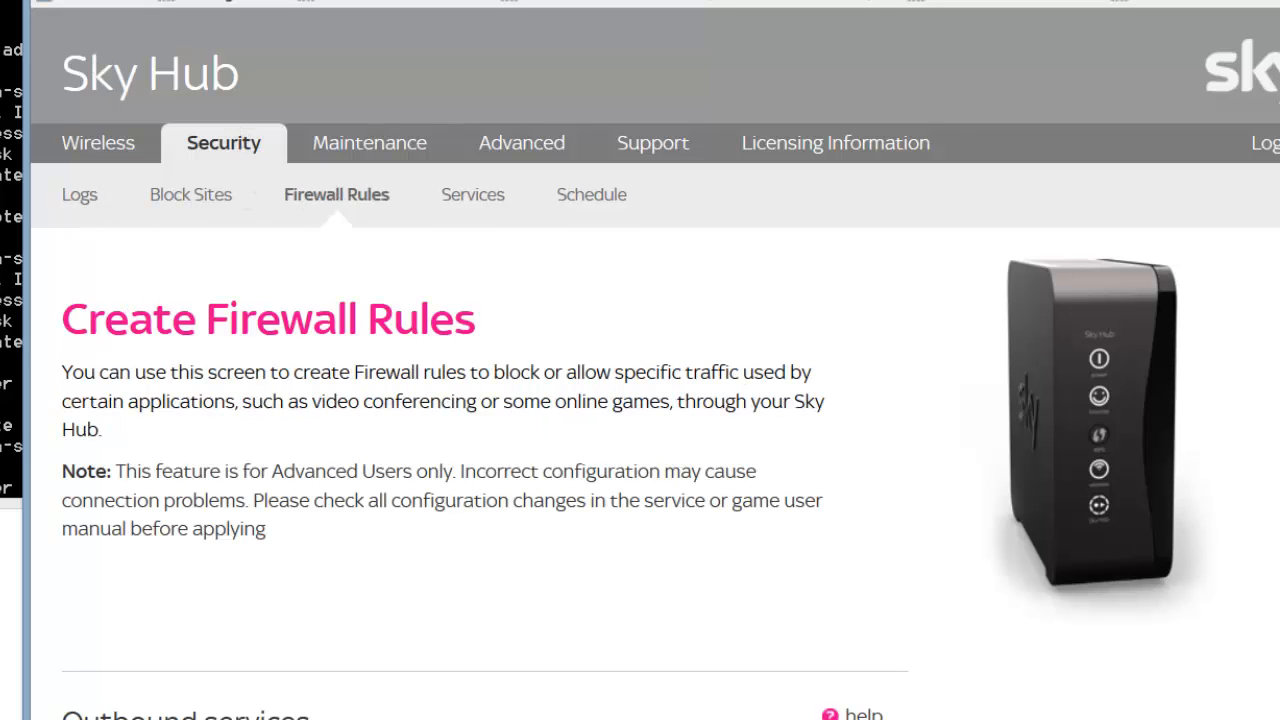
pyautogui.scroll(-5, 392, 308)
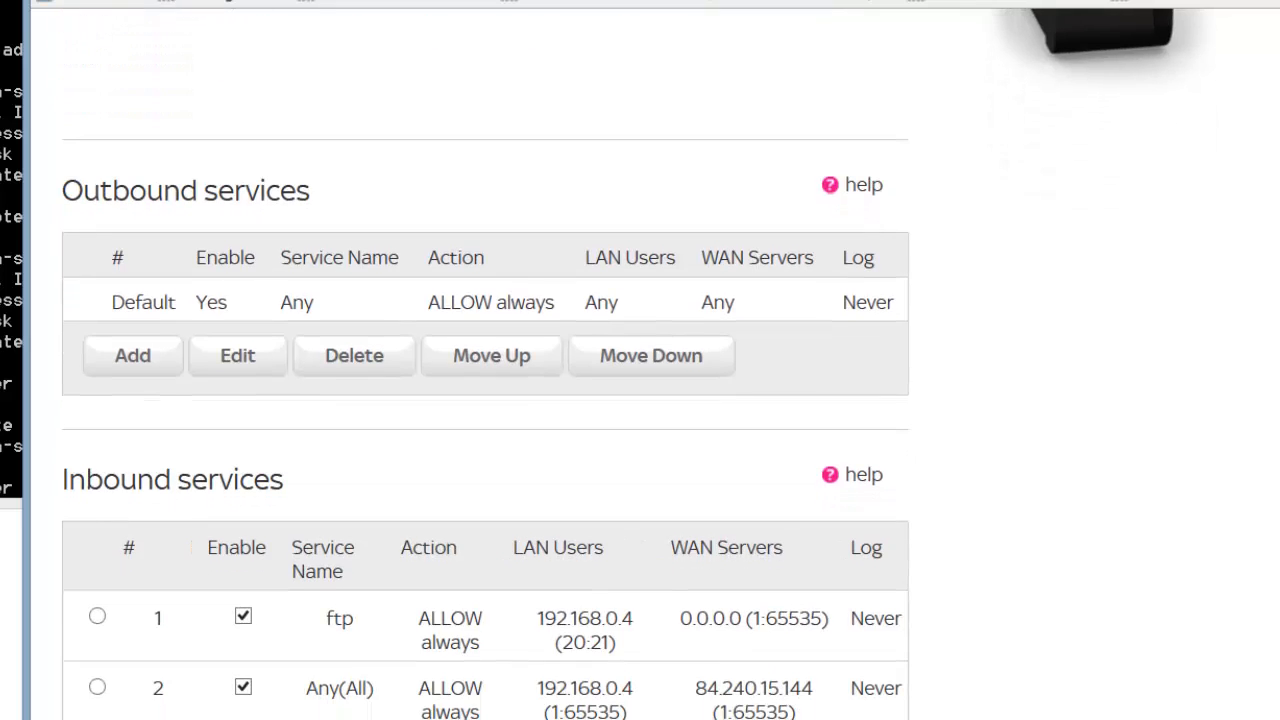
# Step: Examine the Outbound services section and its default rule's service and action
pyautogui.moveTo(62, 188); pyautogui.dragTo(331, 191)
pyautogui.moveTo(64, 481); pyautogui.dragTo(343, 491)
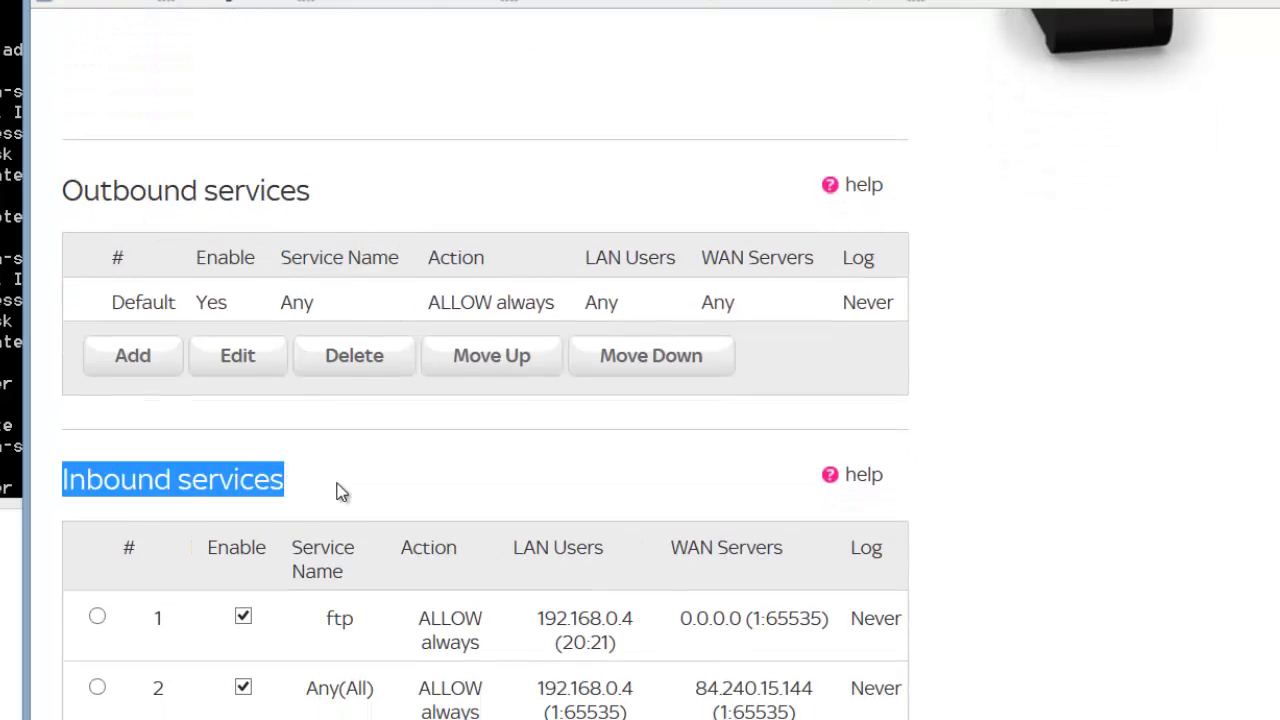
pyautogui.click(328, 433)
pyautogui.moveTo(64, 190); pyautogui.dragTo(249, 205)
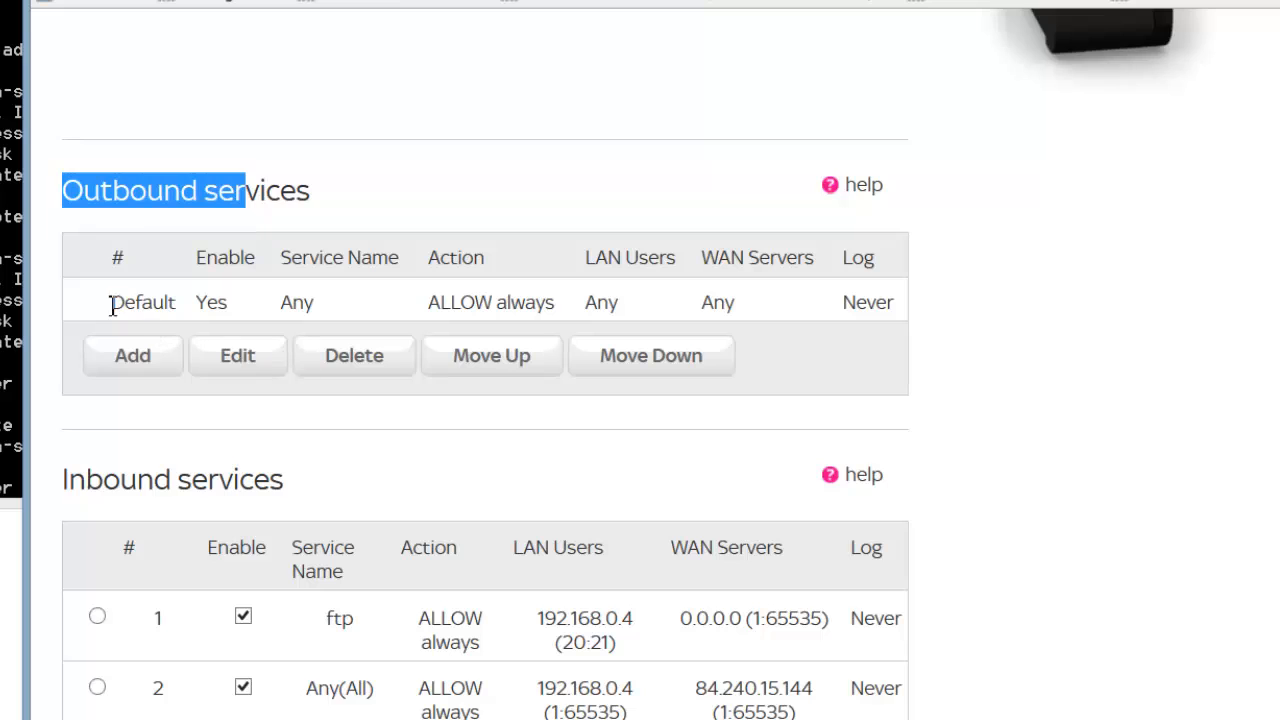
pyautogui.moveTo(109, 302); pyautogui.dragTo(500, 294)
pyautogui.moveTo(268, 311); pyautogui.dragTo(368, 315)
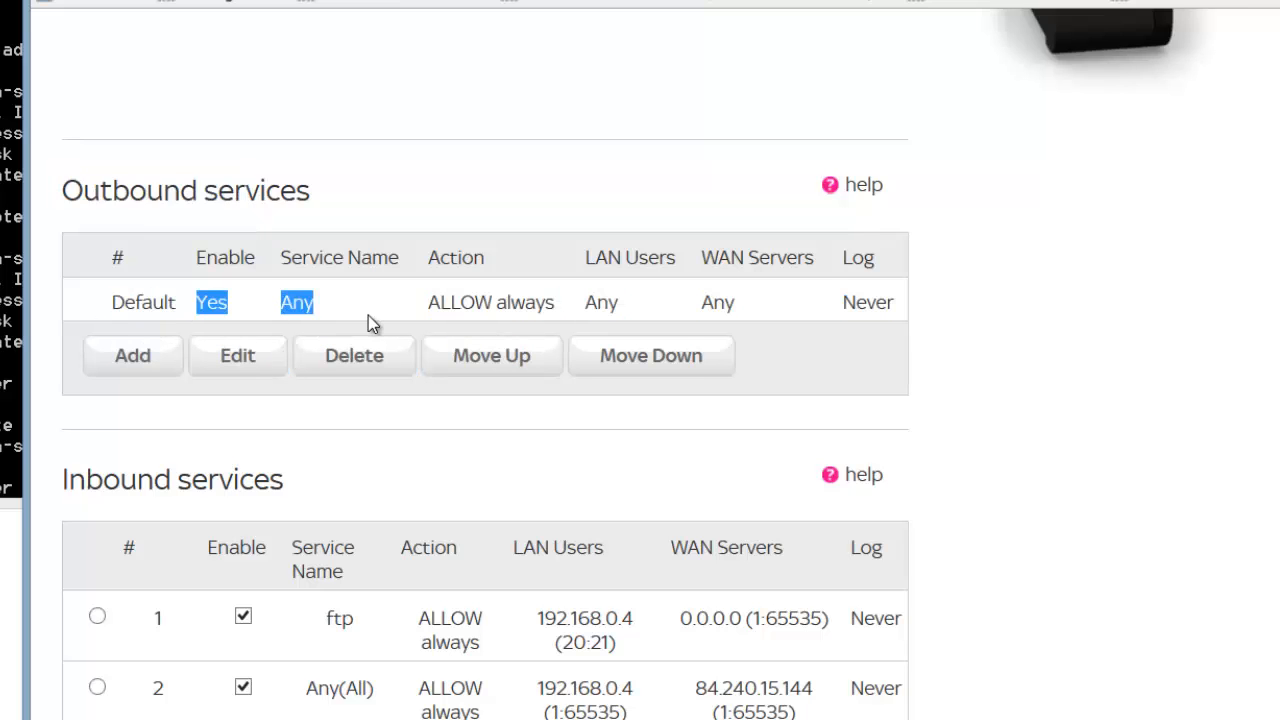
pyautogui.moveTo(422, 306); pyautogui.dragTo(572, 311)
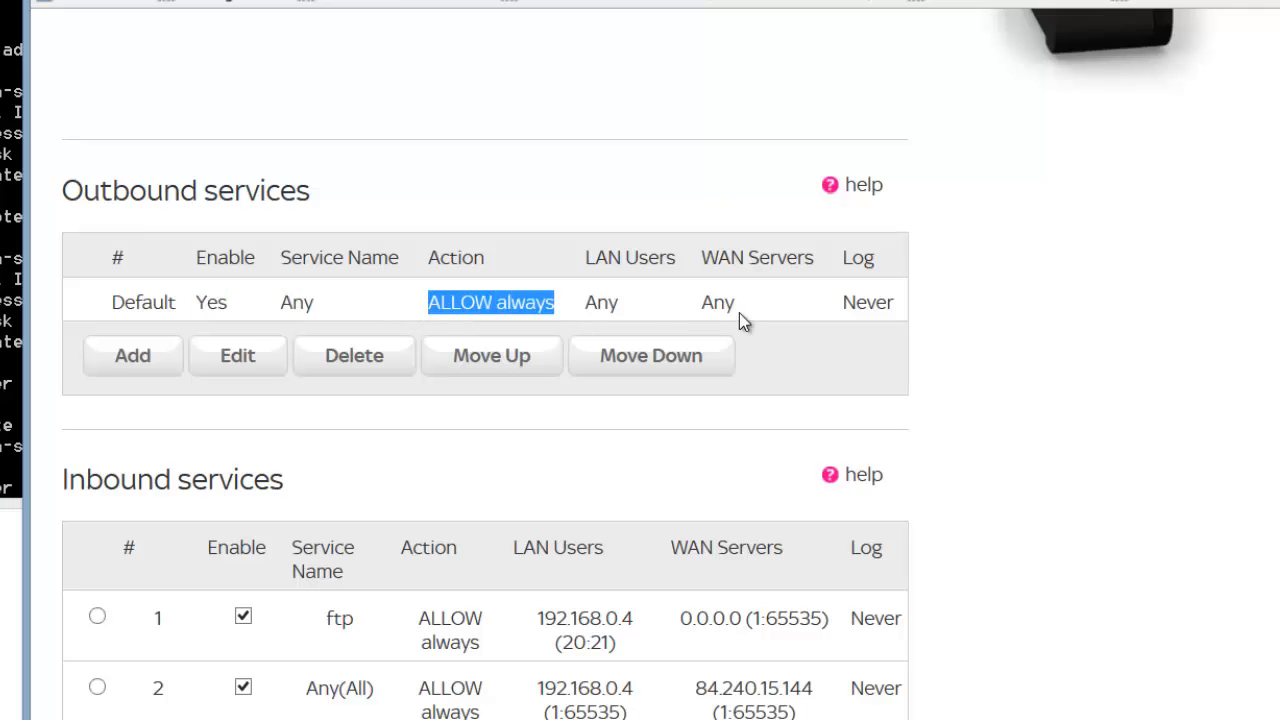
# Step: Examine the default rule in the Inbound services table, including its action
pyautogui.click(283, 466)
pyautogui.moveTo(237, 474); pyautogui.dragTo(137, 474)
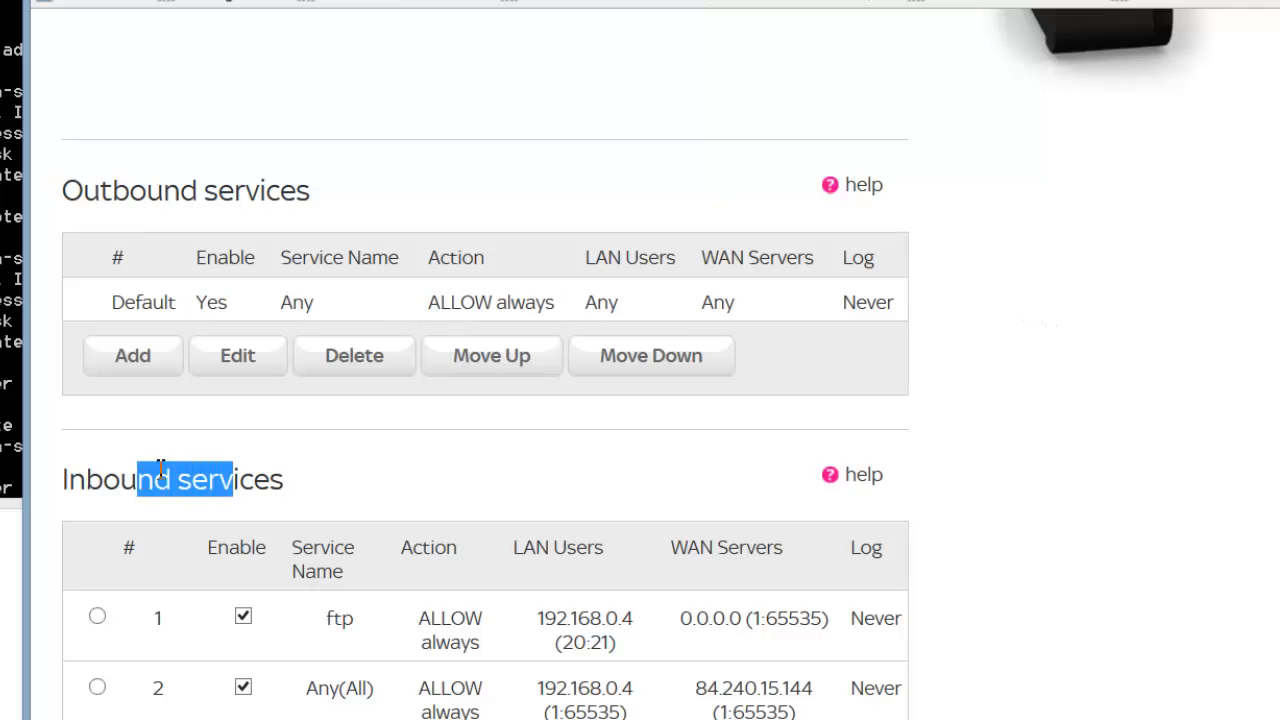
pyautogui.scroll(-1, 220, 450)
pyautogui.scroll(-2, 220, 450)
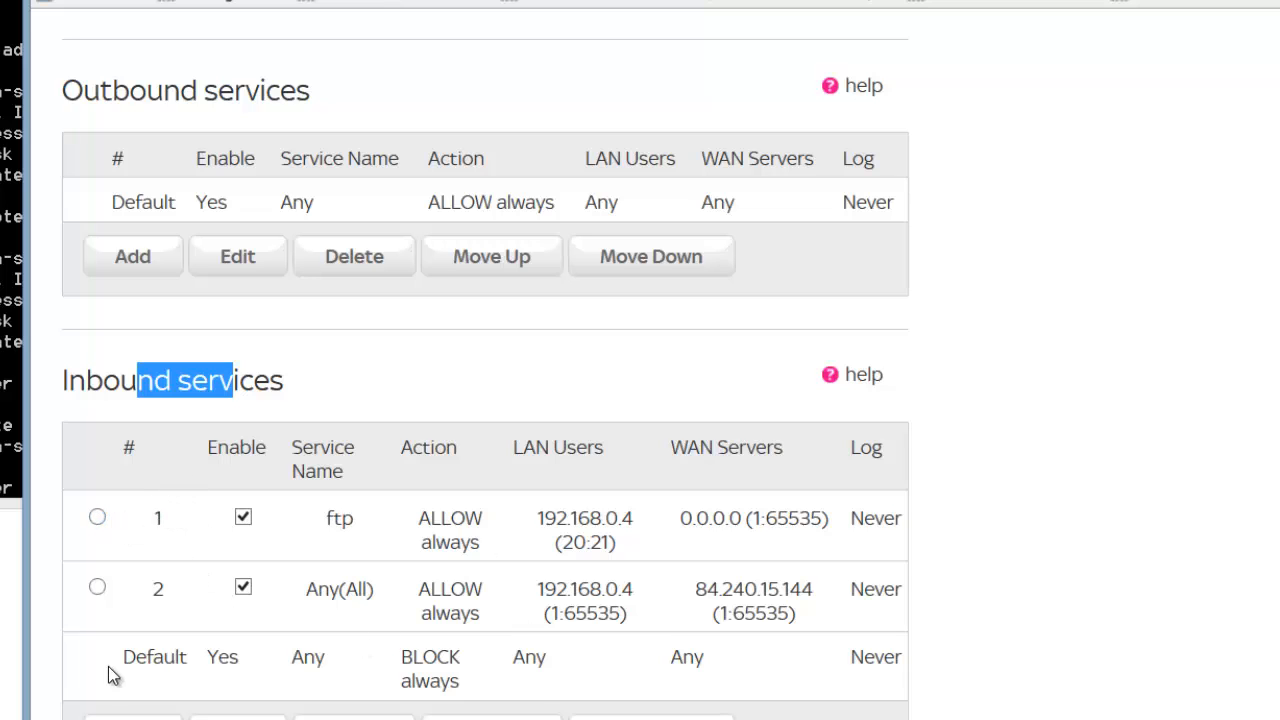
pyautogui.moveTo(134, 660); pyautogui.dragTo(486, 694)
pyautogui.click(460, 682)
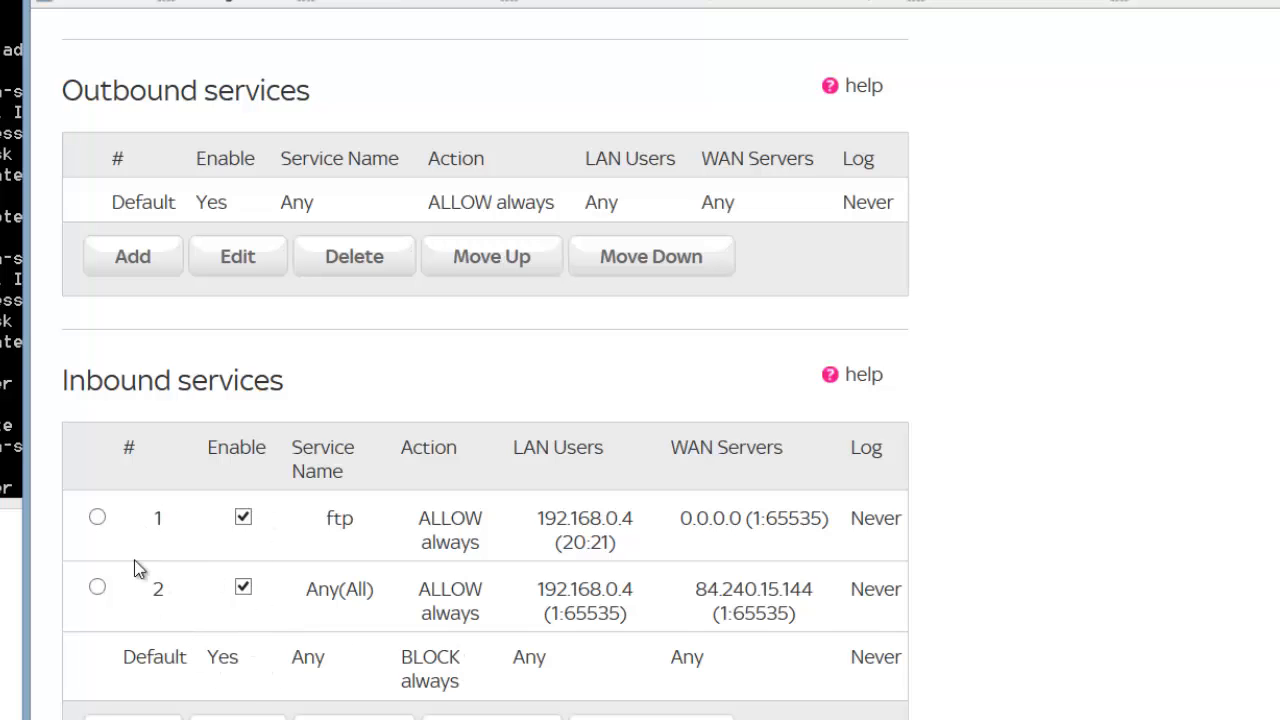
pyautogui.moveTo(138, 656); pyautogui.dragTo(383, 671)
pyautogui.click(419, 665)
pyautogui.tripleClick(419, 665)
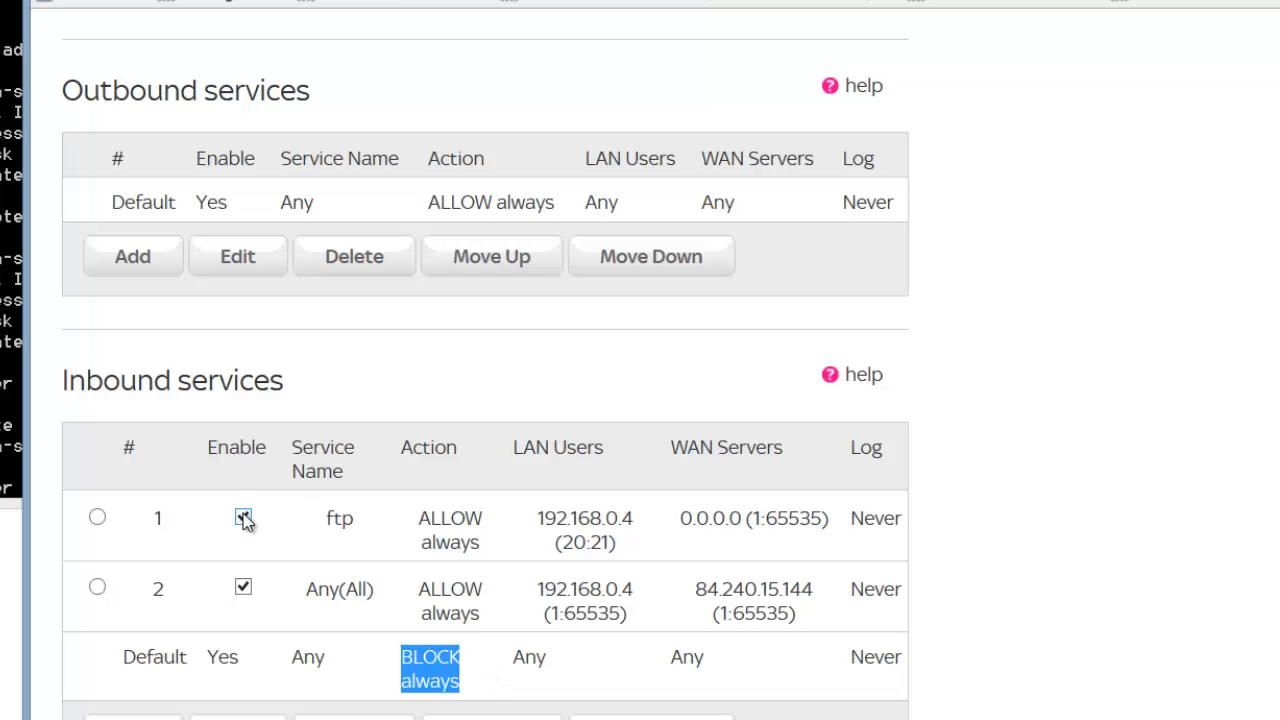
# Step: Review the action, LAN user and WAN server entries of the existing ftp and Any(All) inbound rules
pyautogui.doubleClick(350, 517)
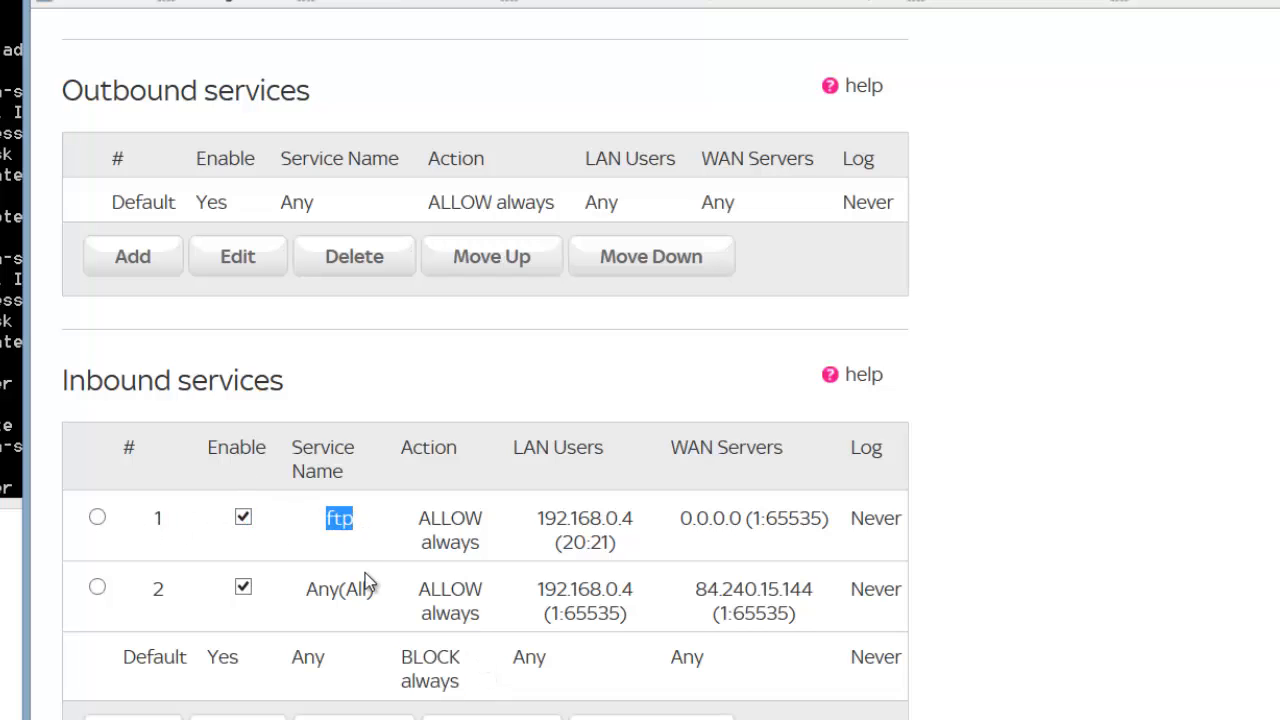
pyautogui.moveTo(420, 509); pyautogui.dragTo(485, 545)
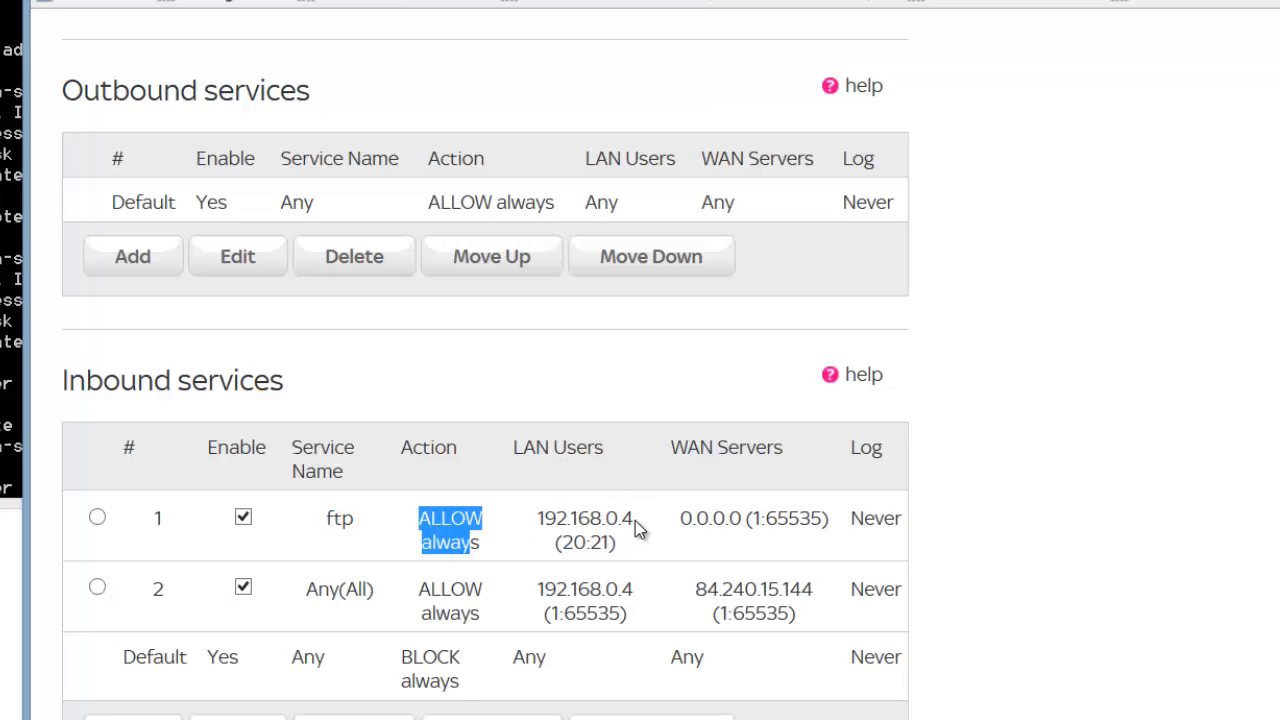
pyautogui.moveTo(635, 520); pyautogui.dragTo(556, 524)
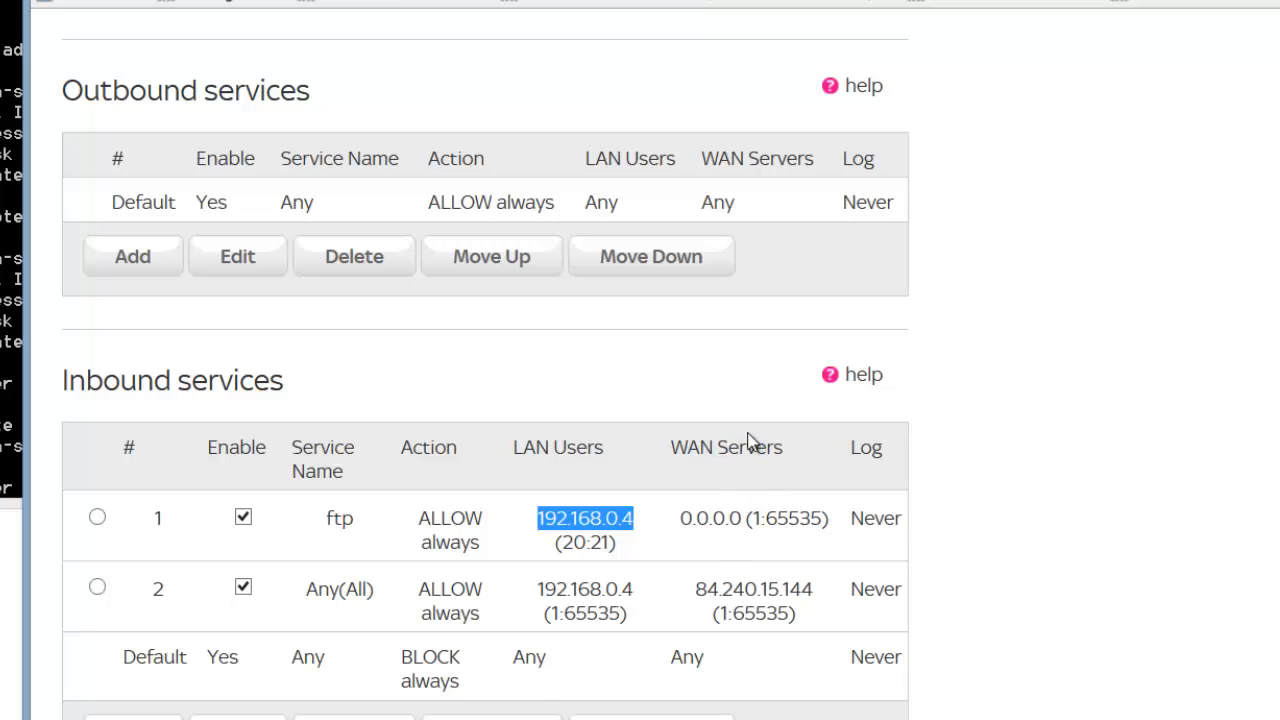
pyautogui.moveTo(680, 520); pyautogui.dragTo(746, 520)
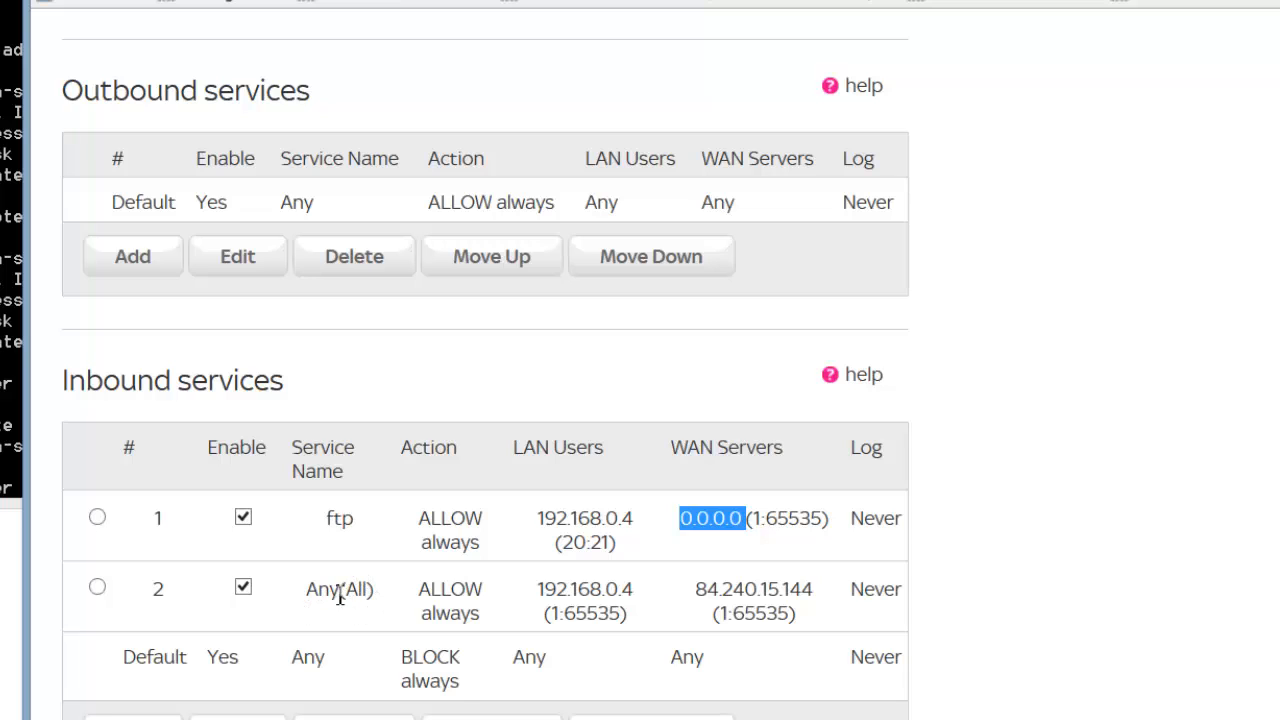
pyautogui.moveTo(431, 585); pyautogui.dragTo(633, 589)
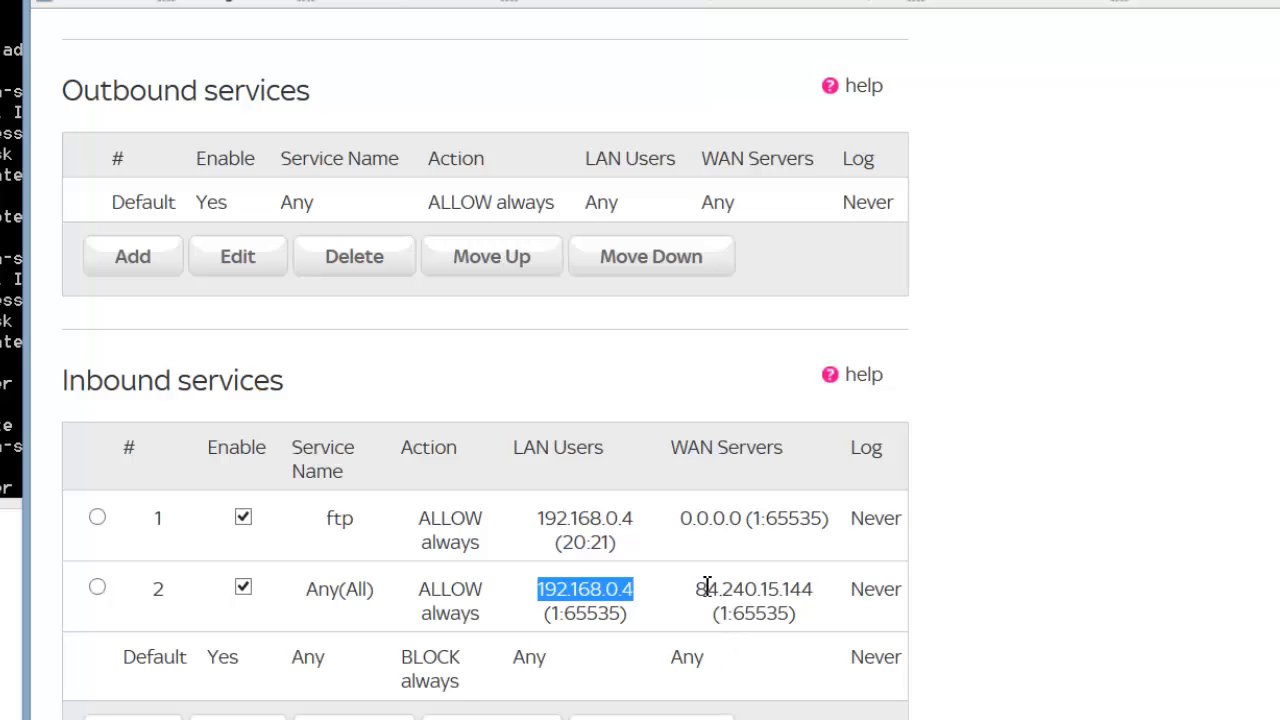
pyautogui.moveTo(704, 590); pyautogui.dragTo(811, 617)
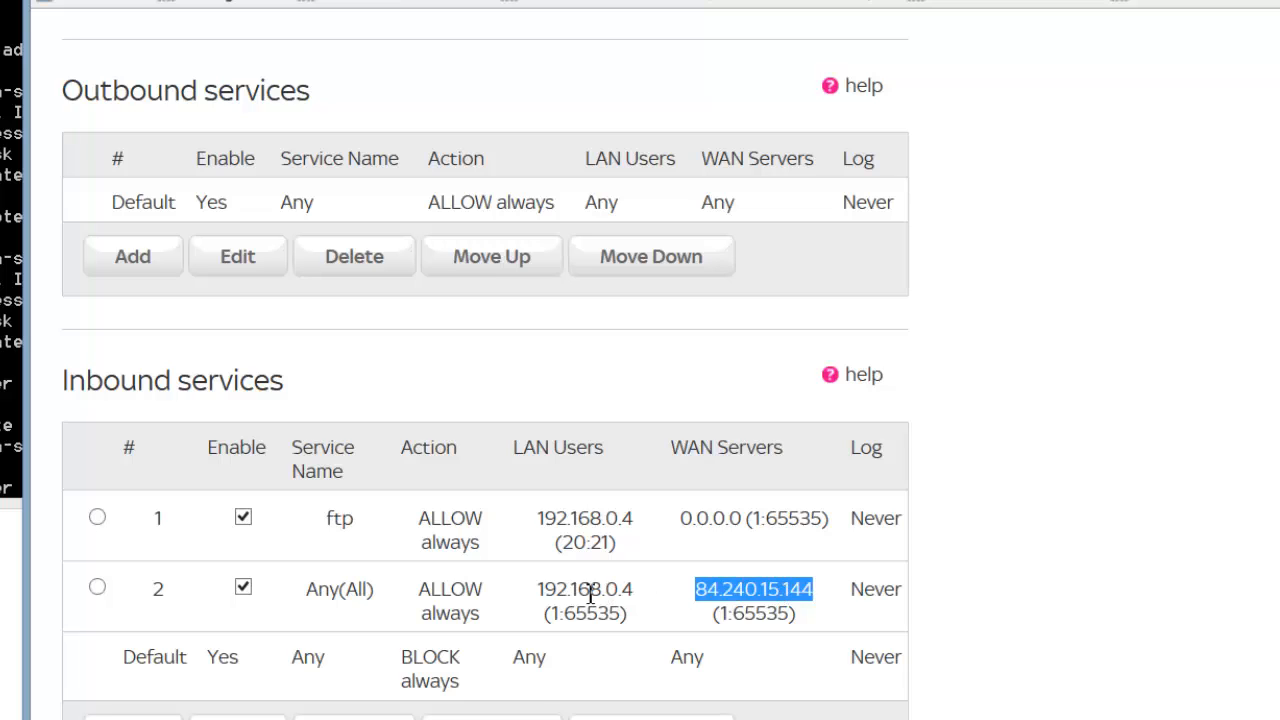
pyautogui.moveTo(618, 590); pyautogui.dragTo(557, 592)
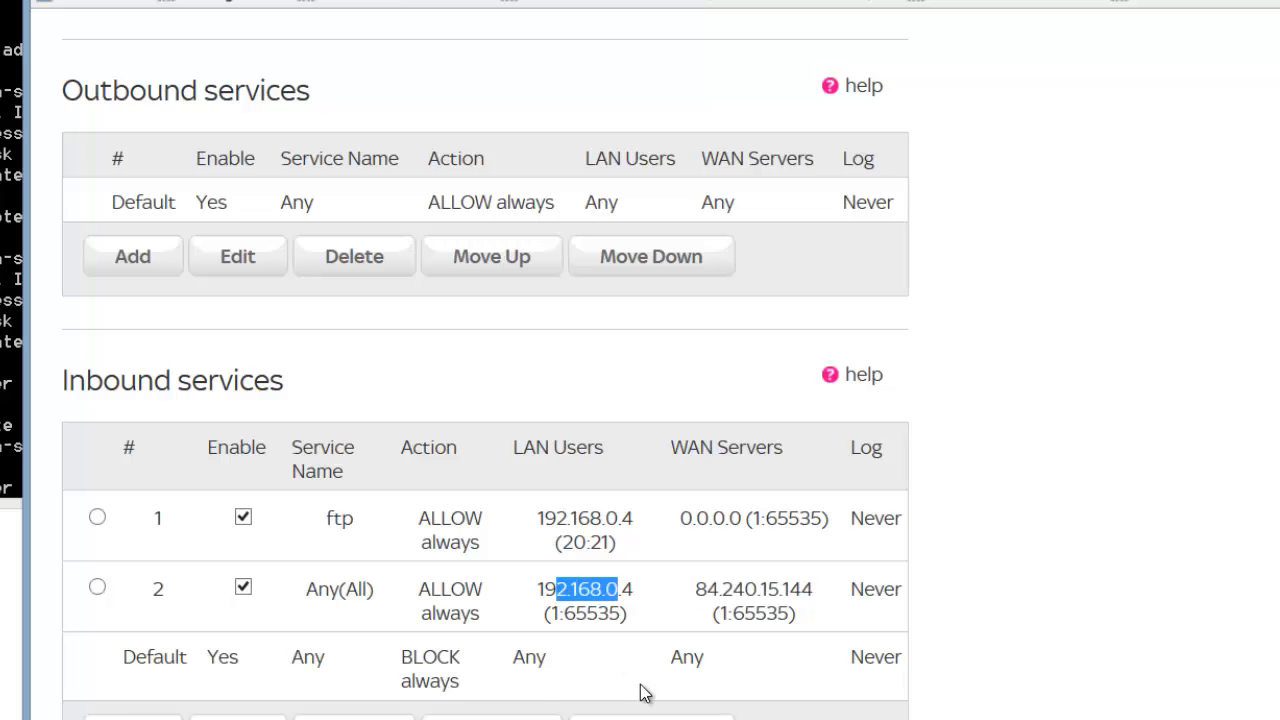
pyautogui.click(617, 618)
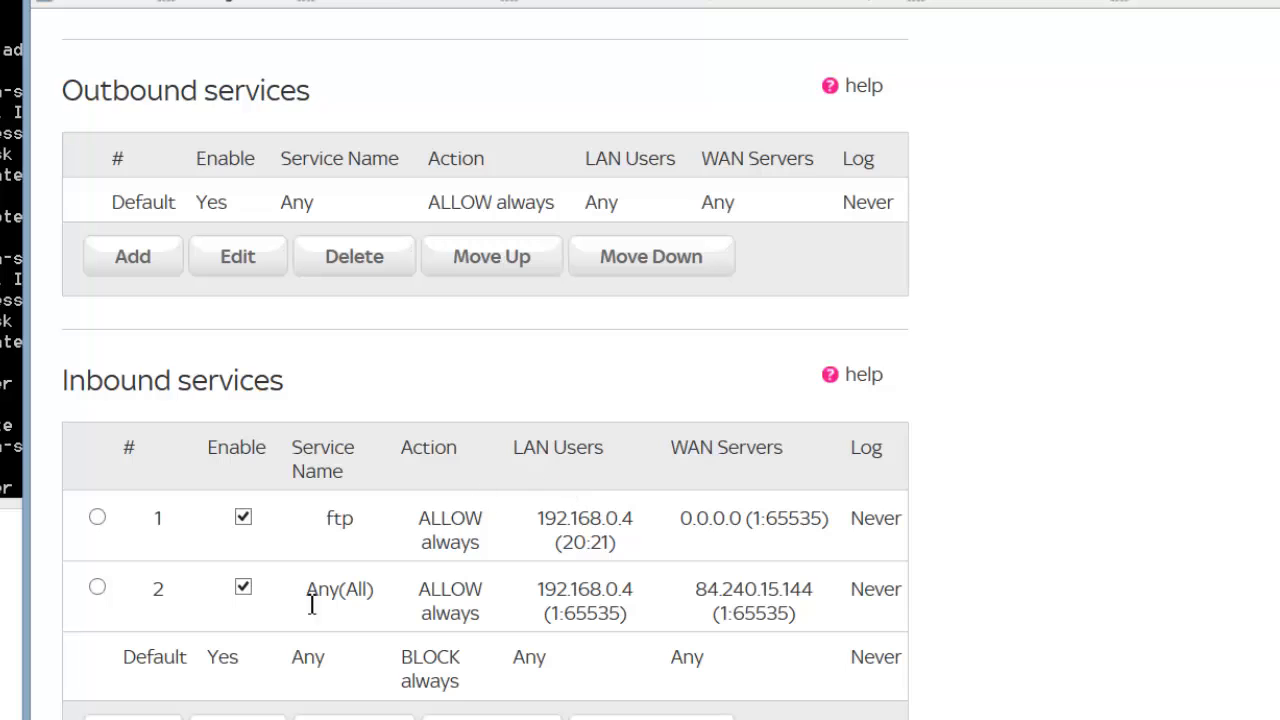
# Step: Start a new inbound service rule with service SSH(TCP/UDP:22) and action ALLOW always
pyautogui.click(133, 716)
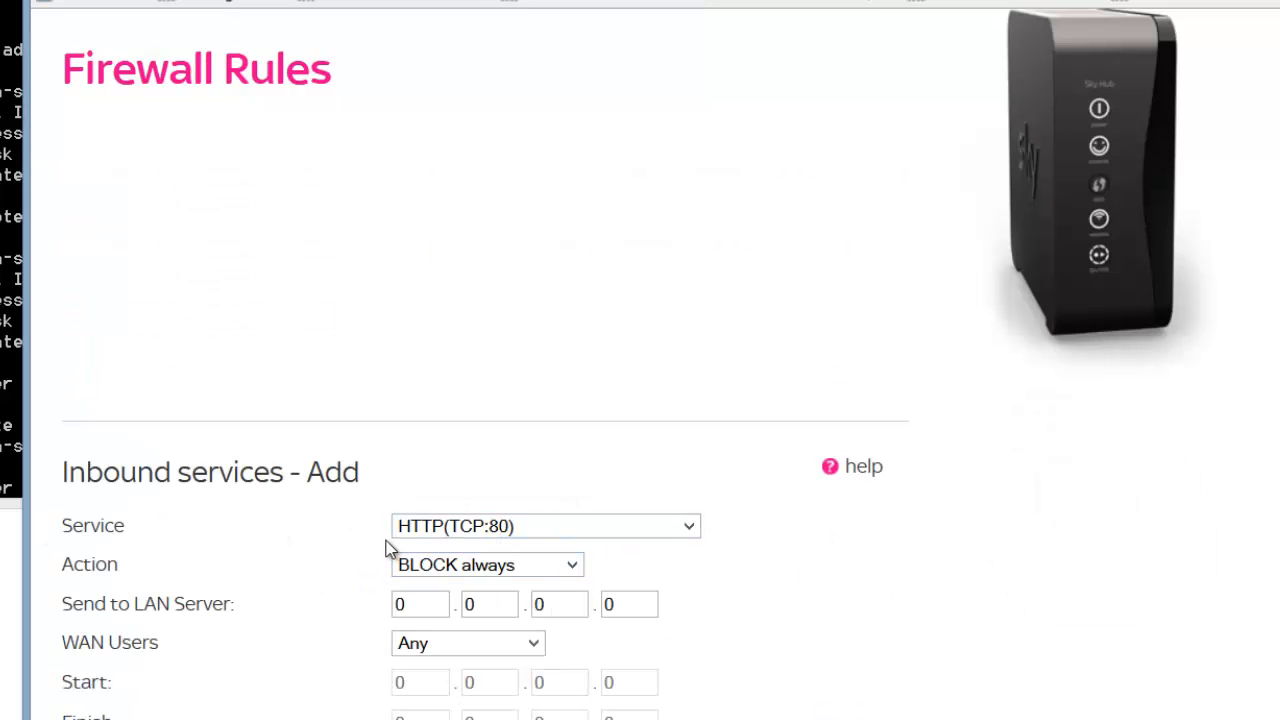
pyautogui.click(462, 530)
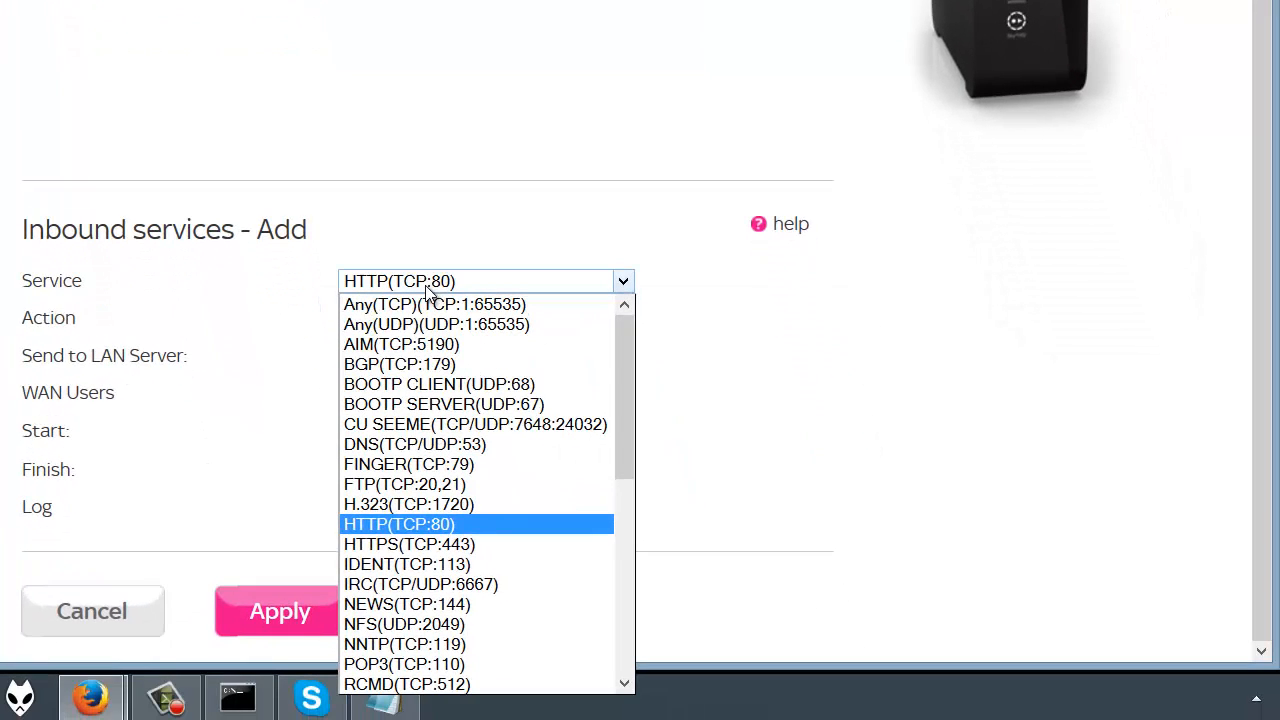
pyautogui.write('irc')
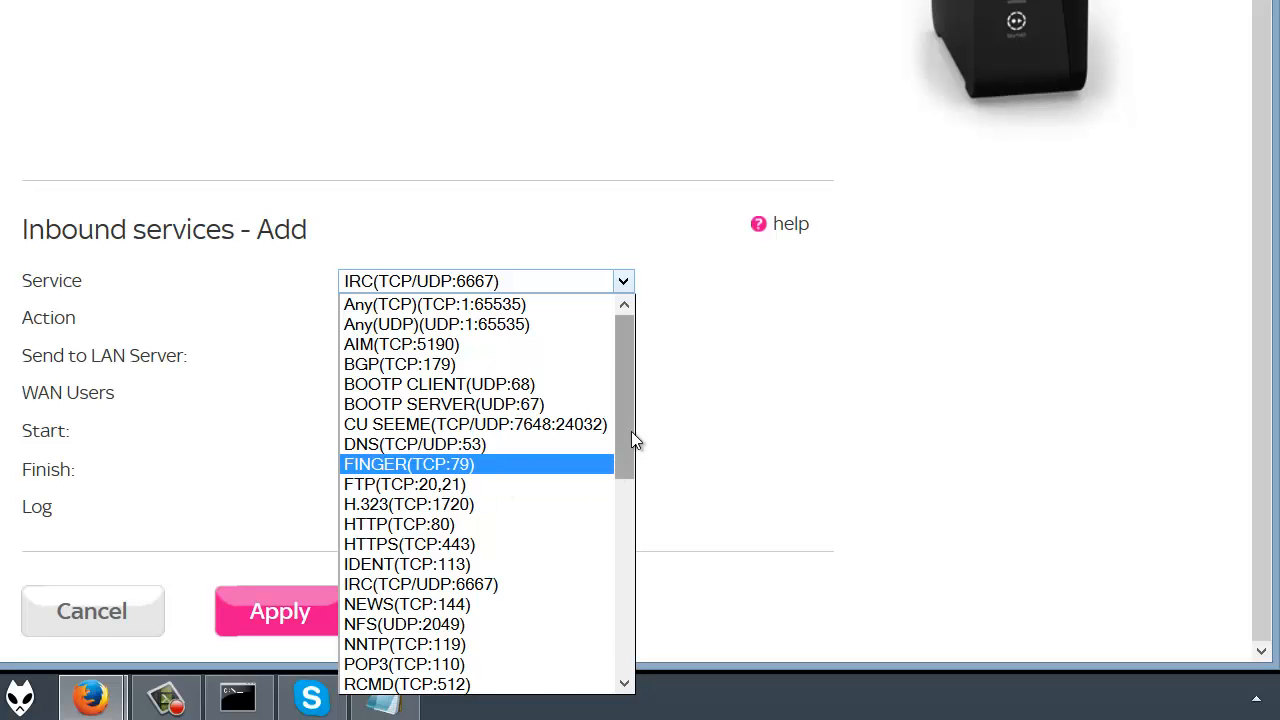
pyautogui.moveTo(631, 437); pyautogui.dragTo(640, 582)
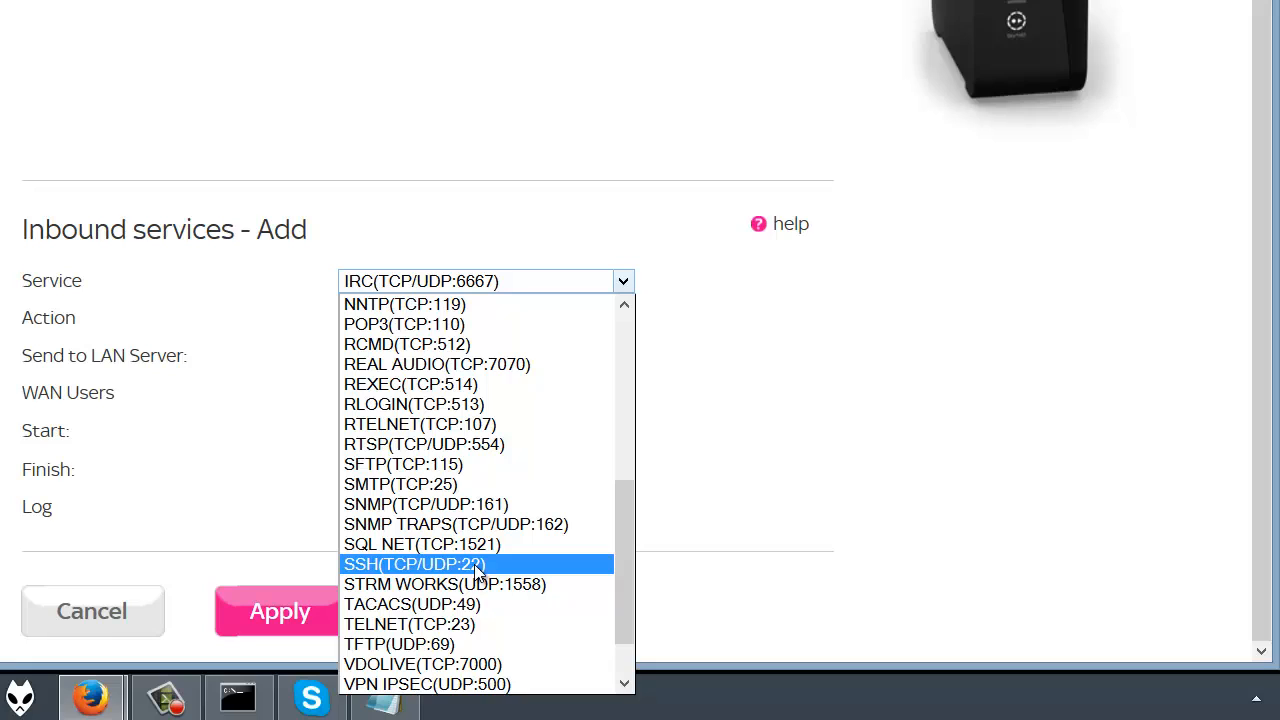
pyautogui.click(400, 566)
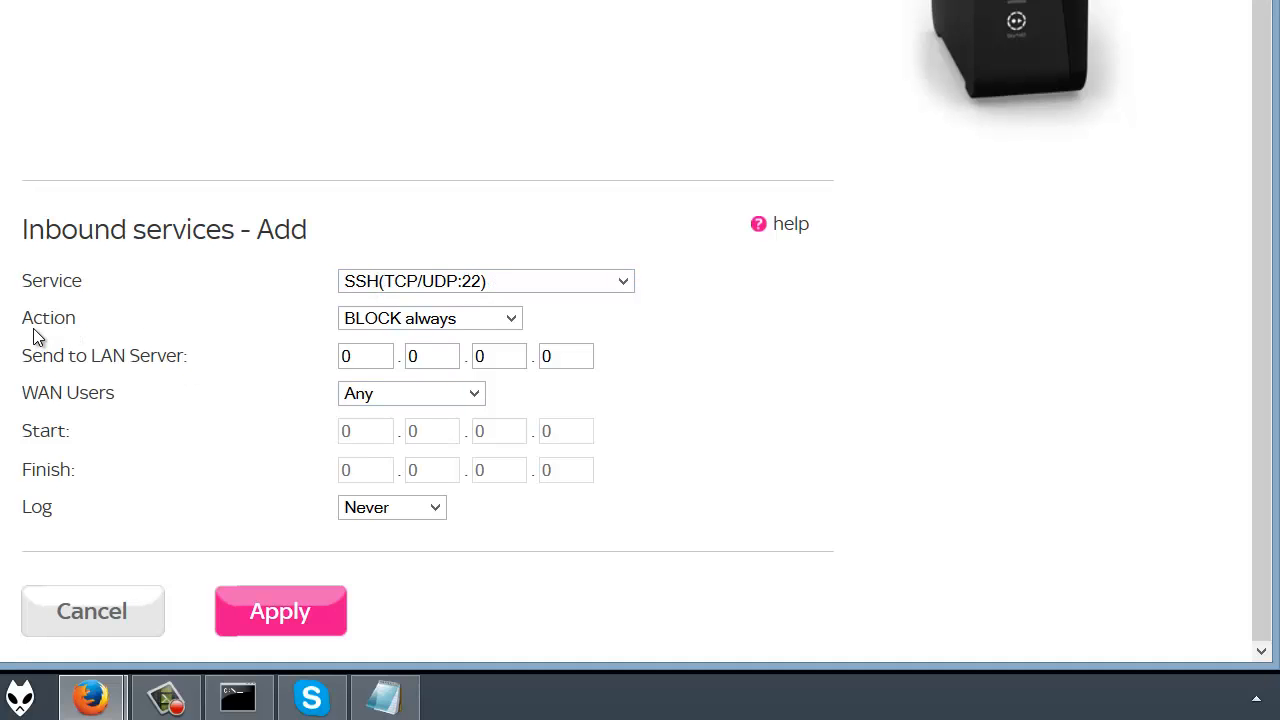
pyautogui.click(396, 318)
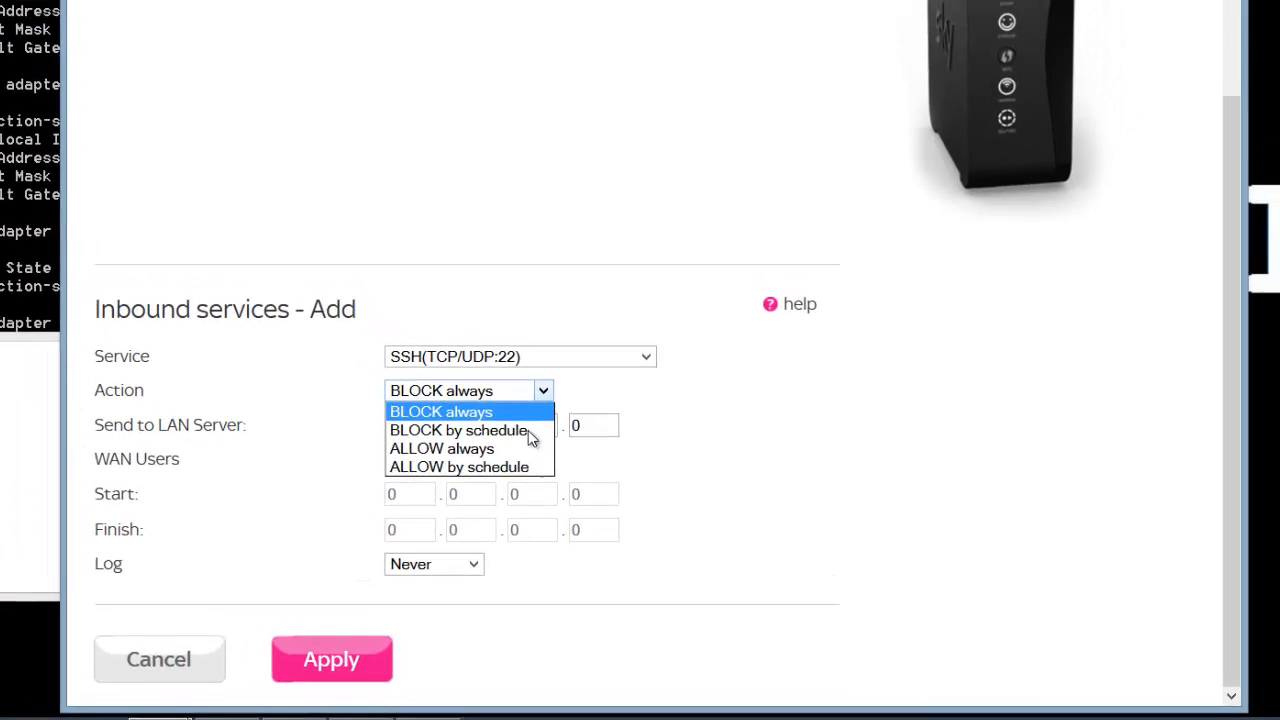
pyautogui.click(493, 515)
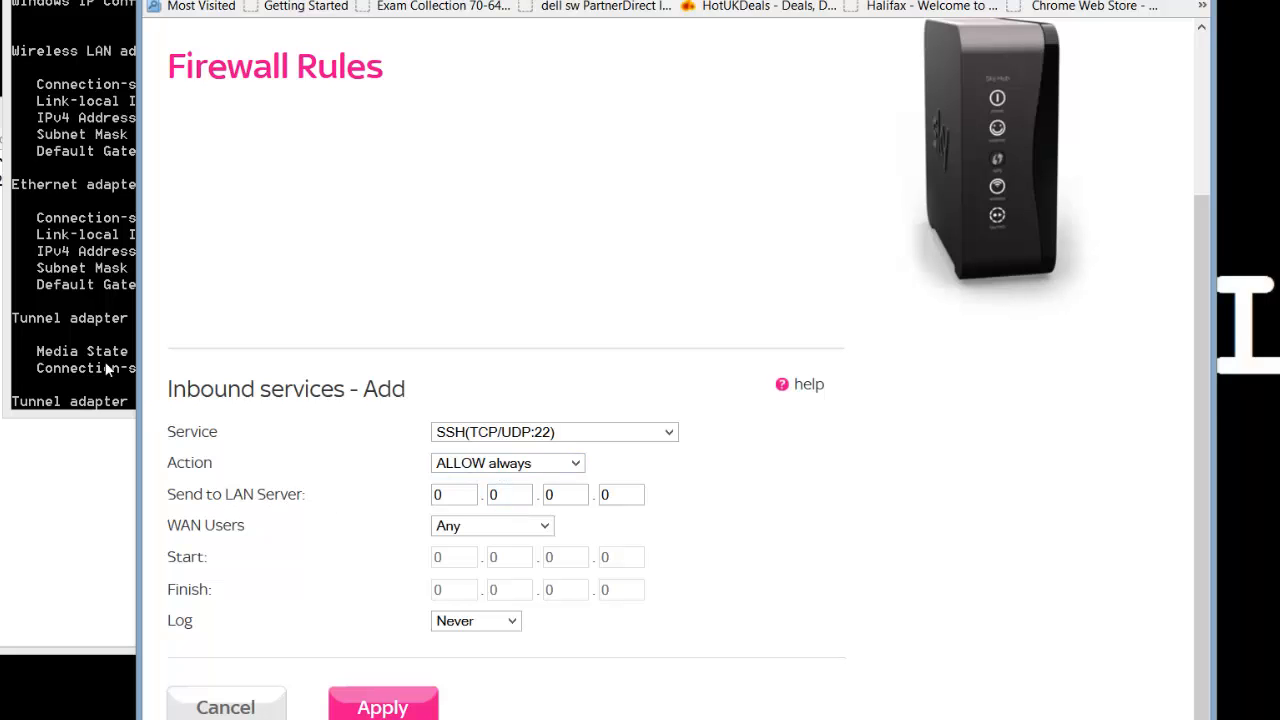
# Step: Look up the WiFi IPv4 address in Command Prompt, then send the rule to LAN server 192.168.0.4 with WAN Users set to Any
pyautogui.click(97, 318)
pyautogui.click(383, 151)
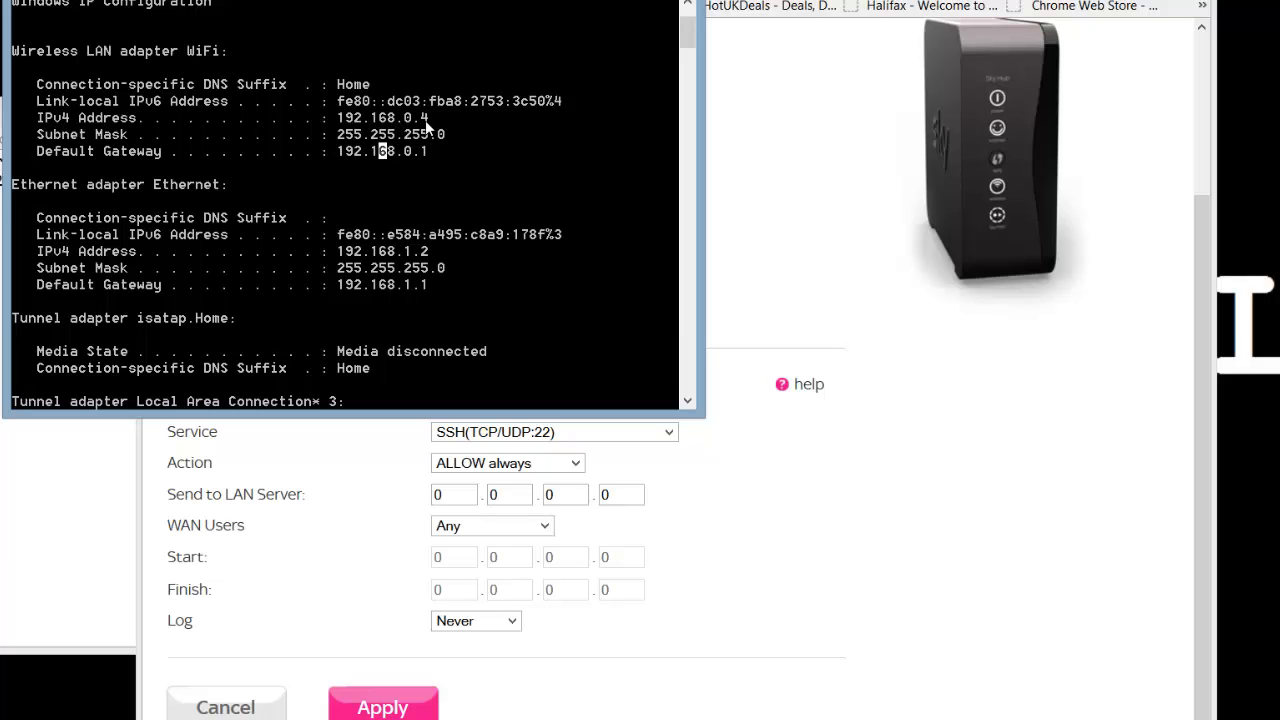
pyautogui.click(456, 496)
pyautogui.write('1')
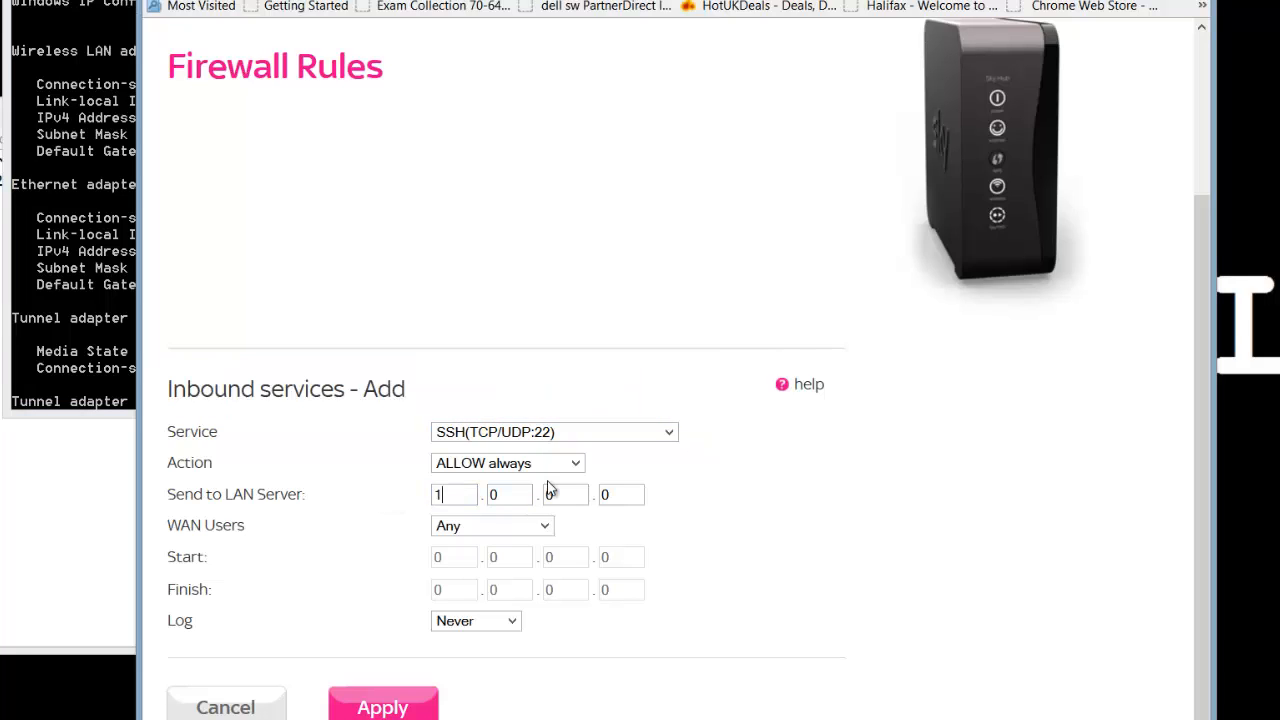
pyautogui.write('92')
pyautogui.click(510, 494)
pyautogui.write('168')
pyautogui.press('Tab')
pyautogui.press('Tab')
pyautogui.write('4')
pyautogui.click(503, 532)
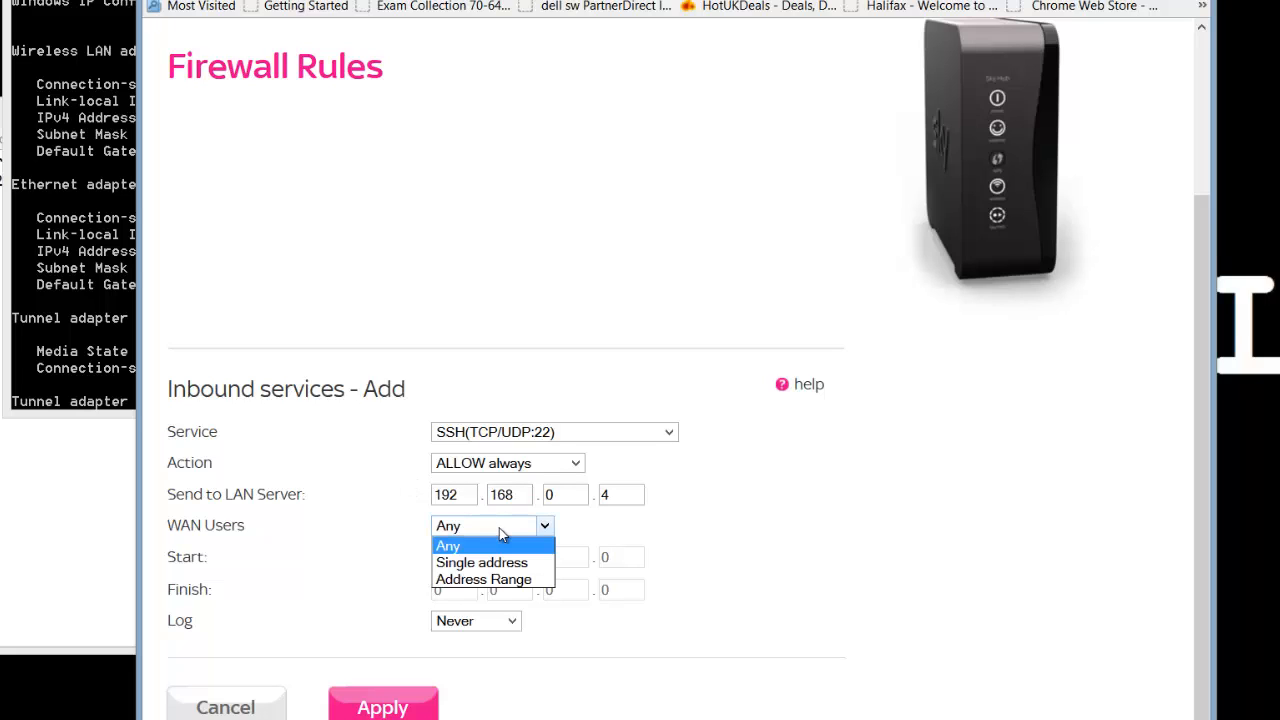
pyautogui.click(449, 551)
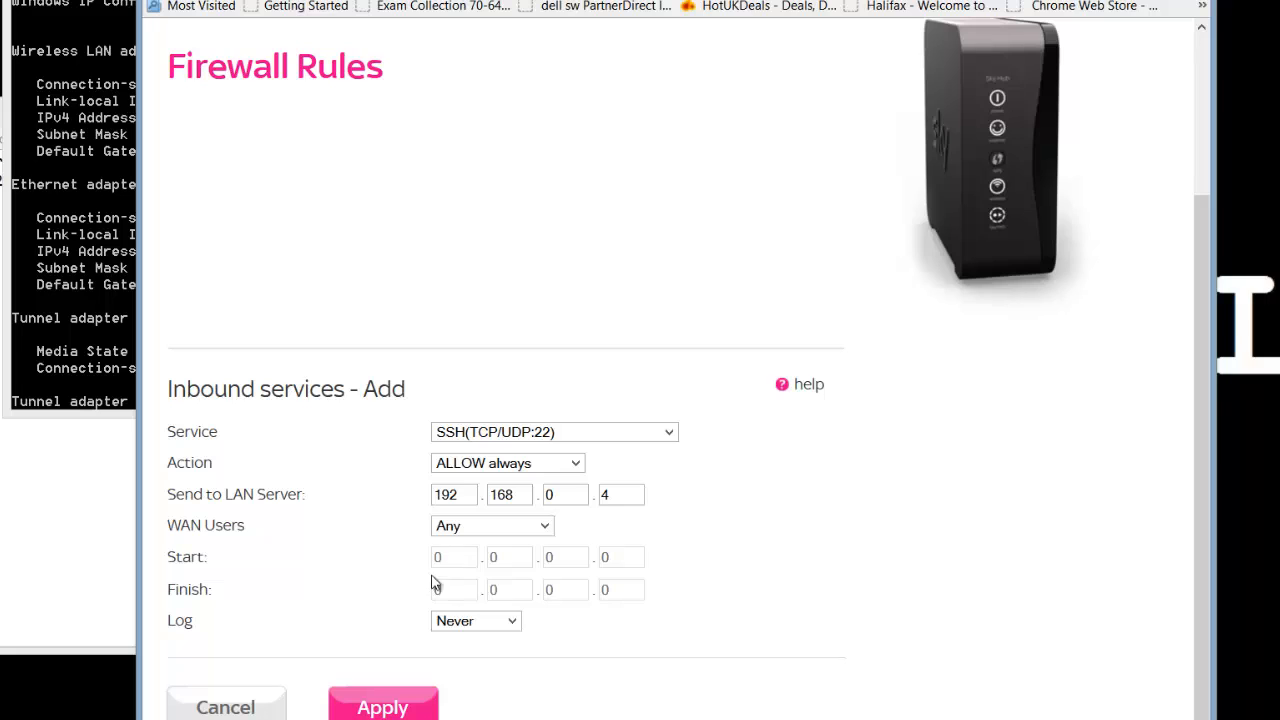
# Step: Apply the new SSH inbound rule and check its entry in the Inbound services table
pyautogui.click(384, 708)
pyautogui.doubleClick(389, 483)
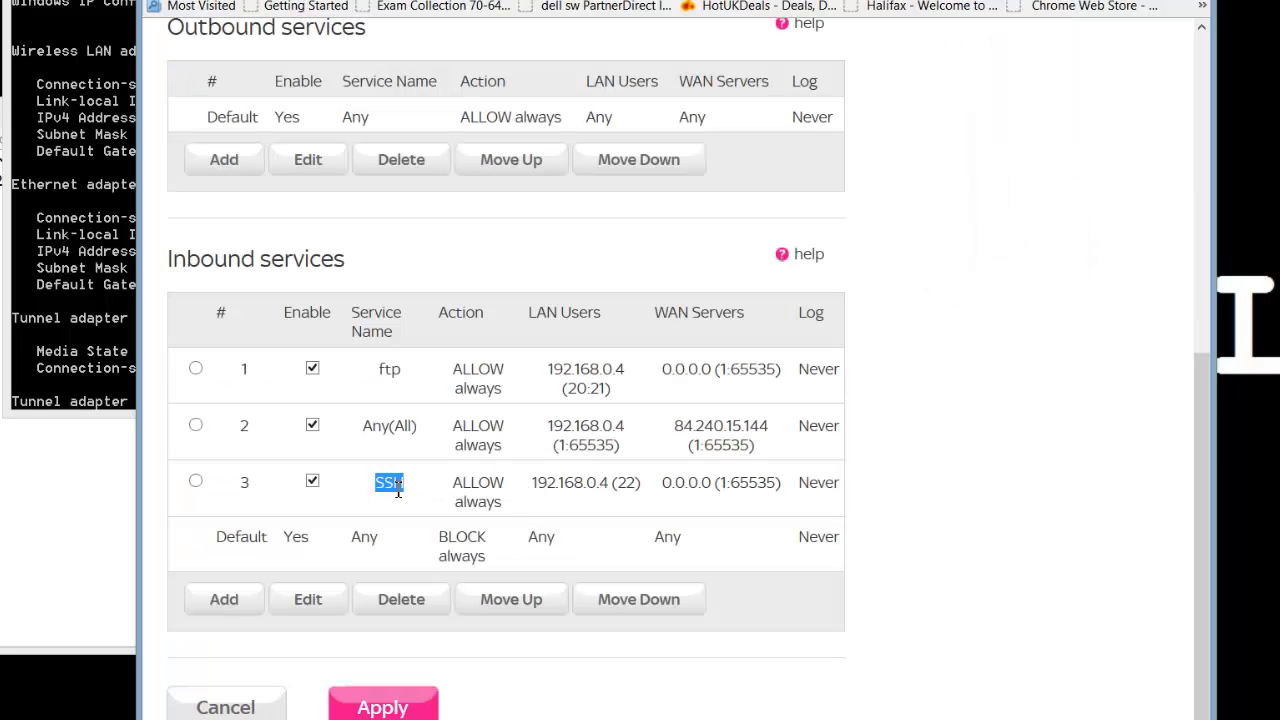
pyautogui.scroll(2, 390, 490)
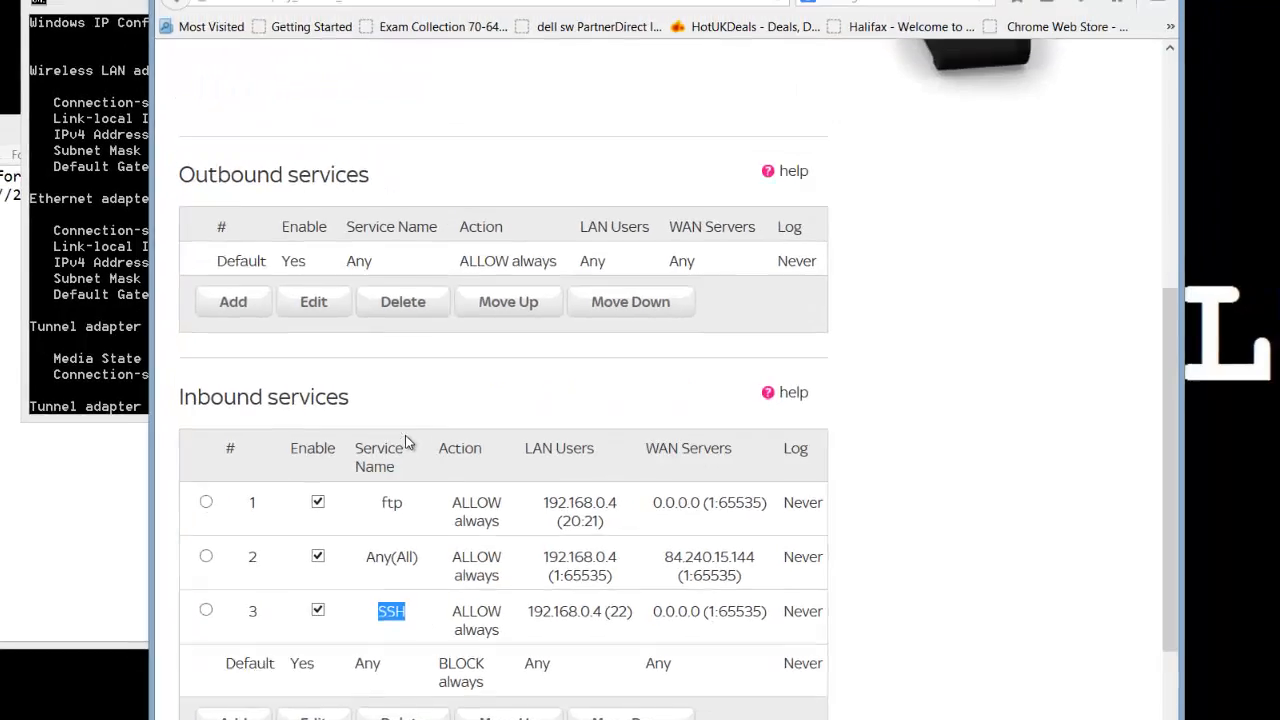
pyautogui.scroll(4, 405, 437)
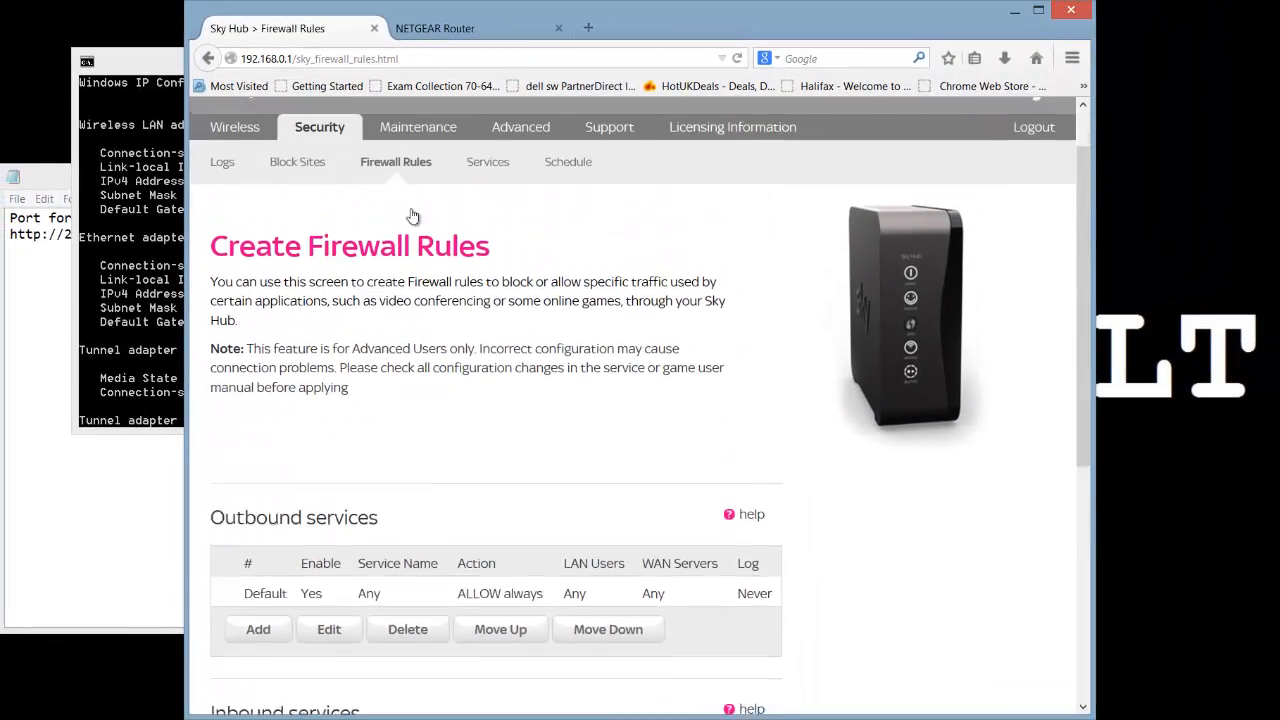
# Step: Review the Create Firewall Rules description and the action of the default inbound rule
pyautogui.doubleClick(332, 312)
pyautogui.scroll(-5, 430, 340)
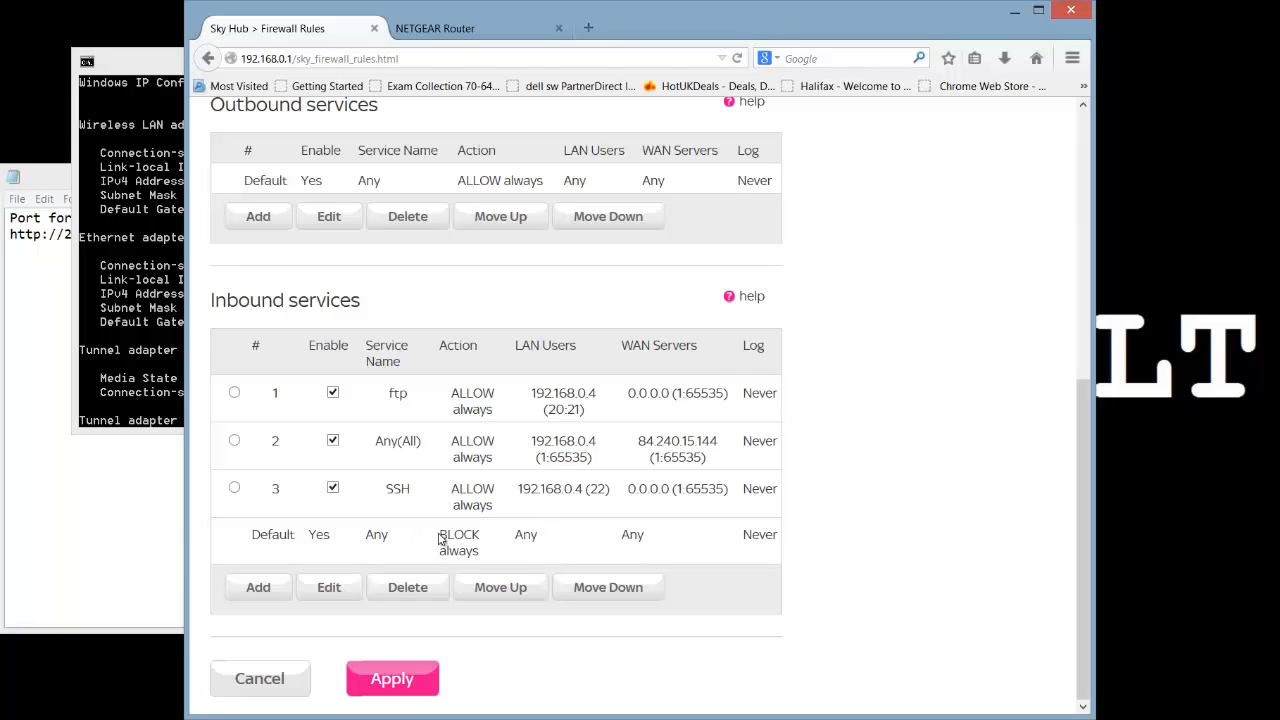
pyautogui.moveTo(440, 534); pyautogui.dragTo(490, 562)
pyautogui.scroll(5, 497, 510)
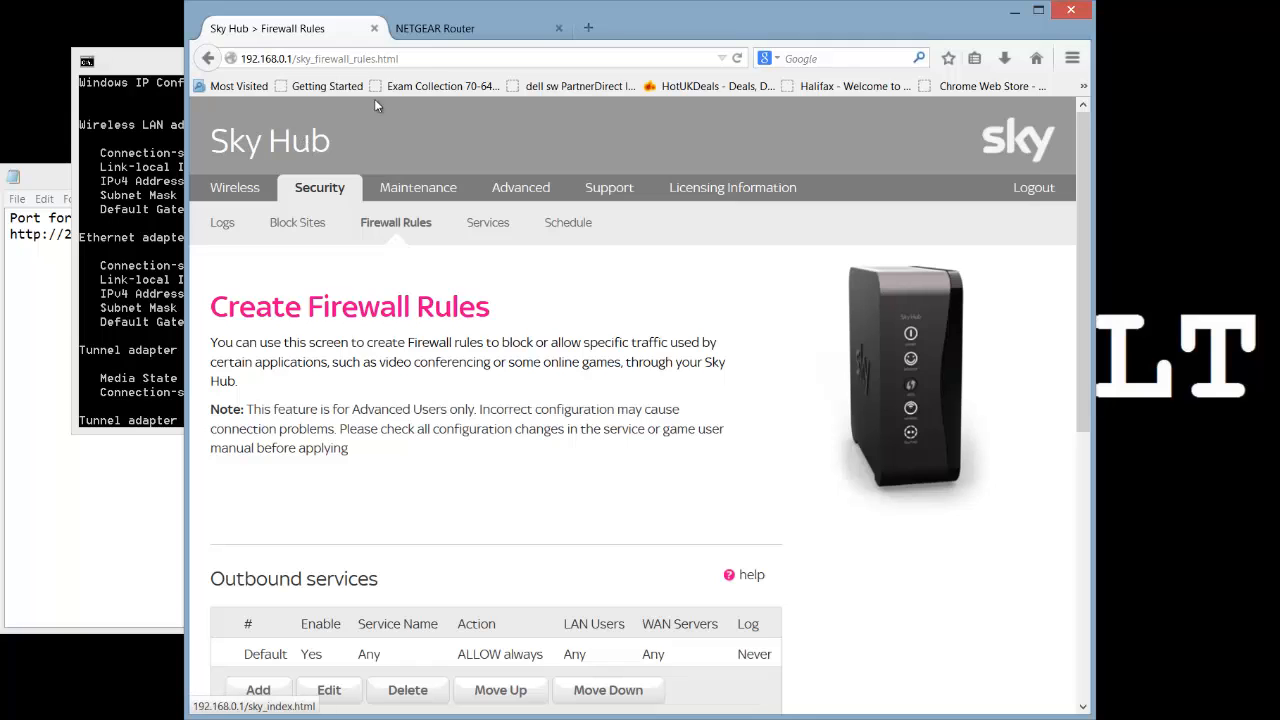
# Step: Switch to the NETGEAR router page, open its Port Forwarding / Port Triggering settings and review the existing FTP entry
pyautogui.click(452, 28)
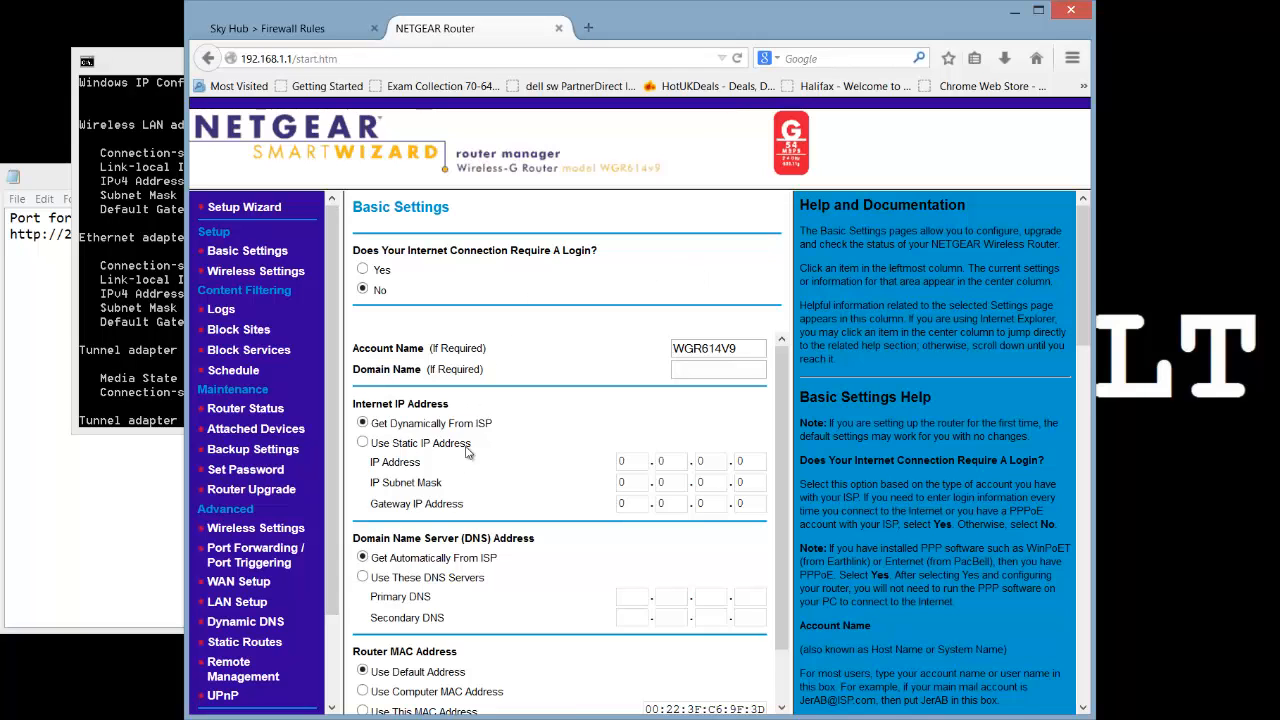
pyautogui.click(255, 428)
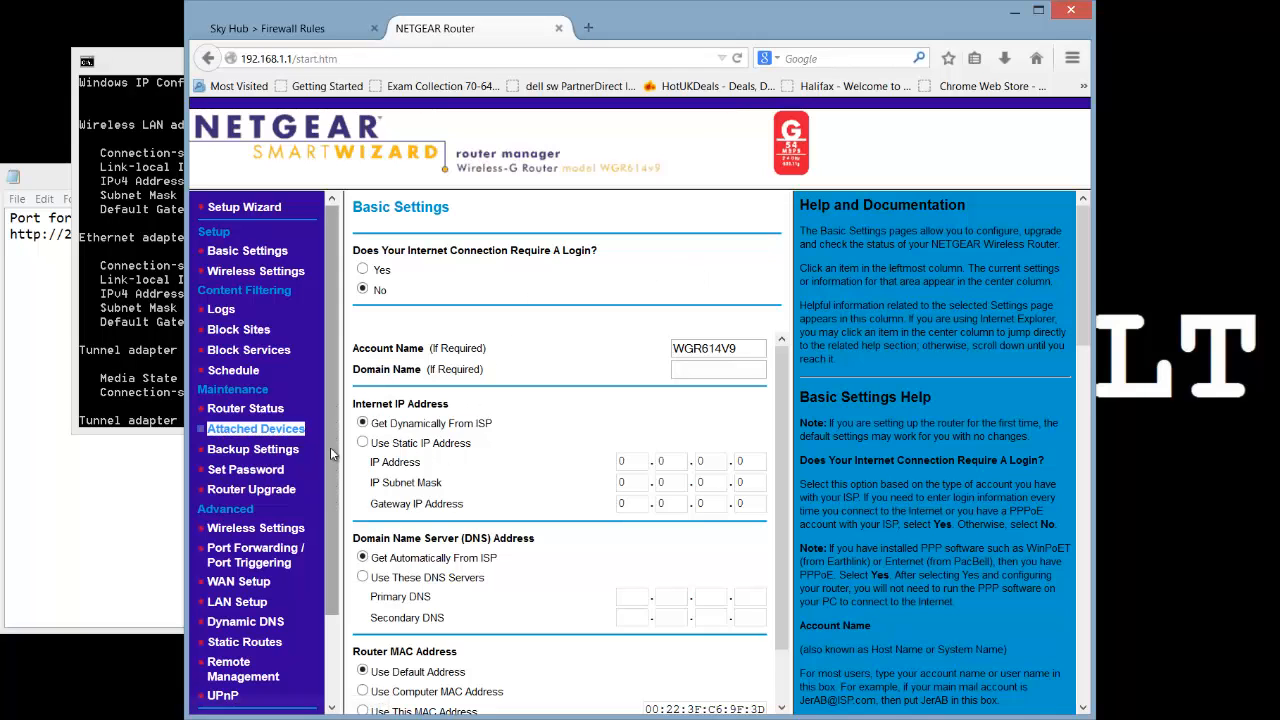
pyautogui.click(262, 556)
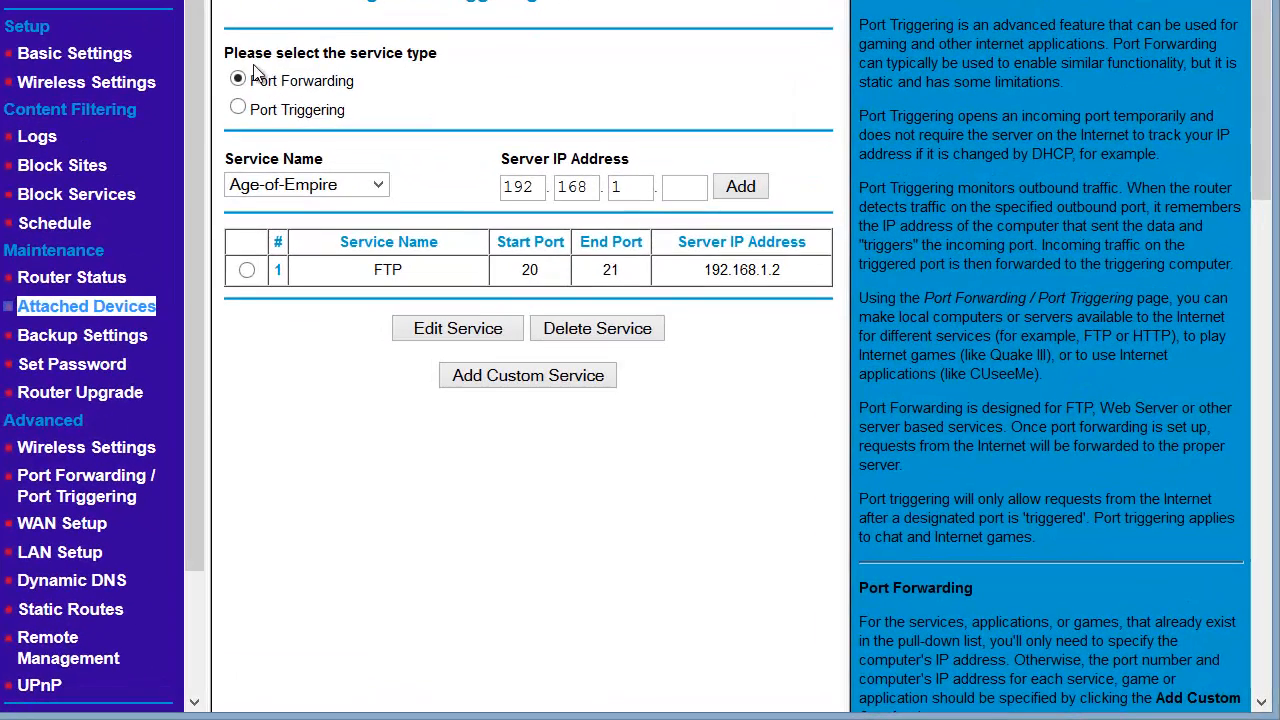
pyautogui.click(313, 190)
pyautogui.moveTo(268, 83); pyautogui.dragTo(393, 82)
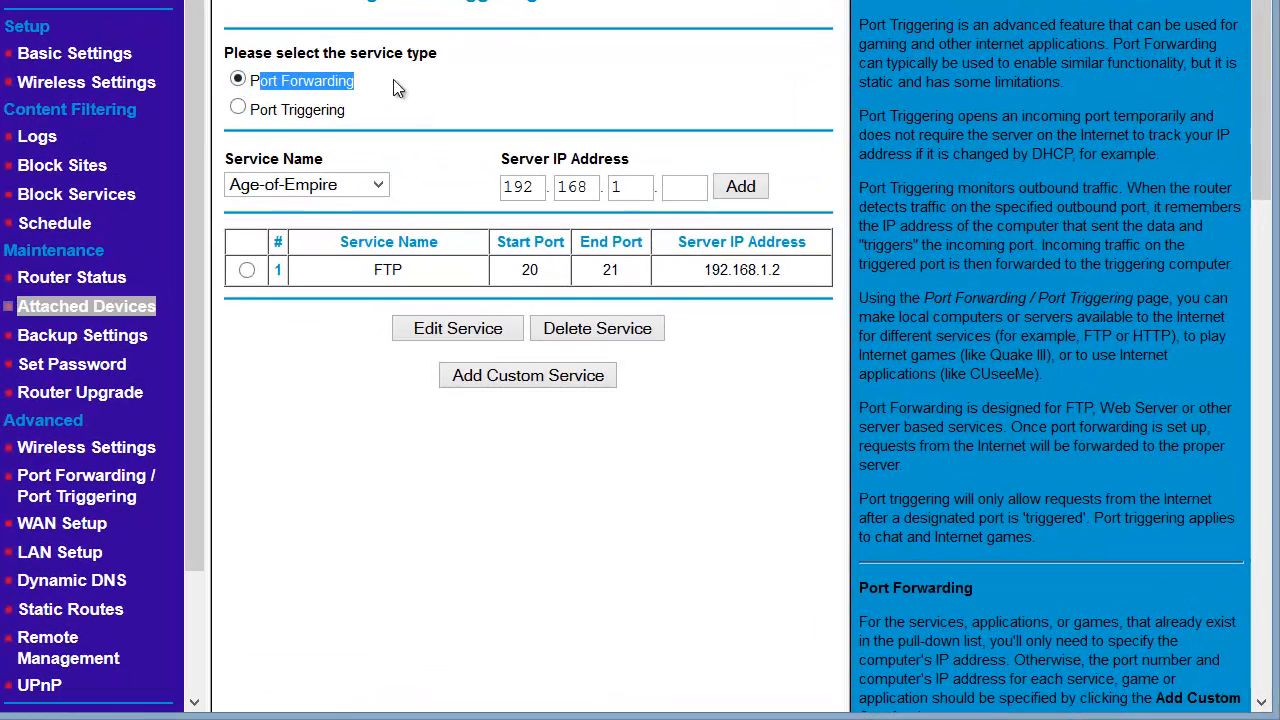
pyautogui.doubleClick(388, 270)
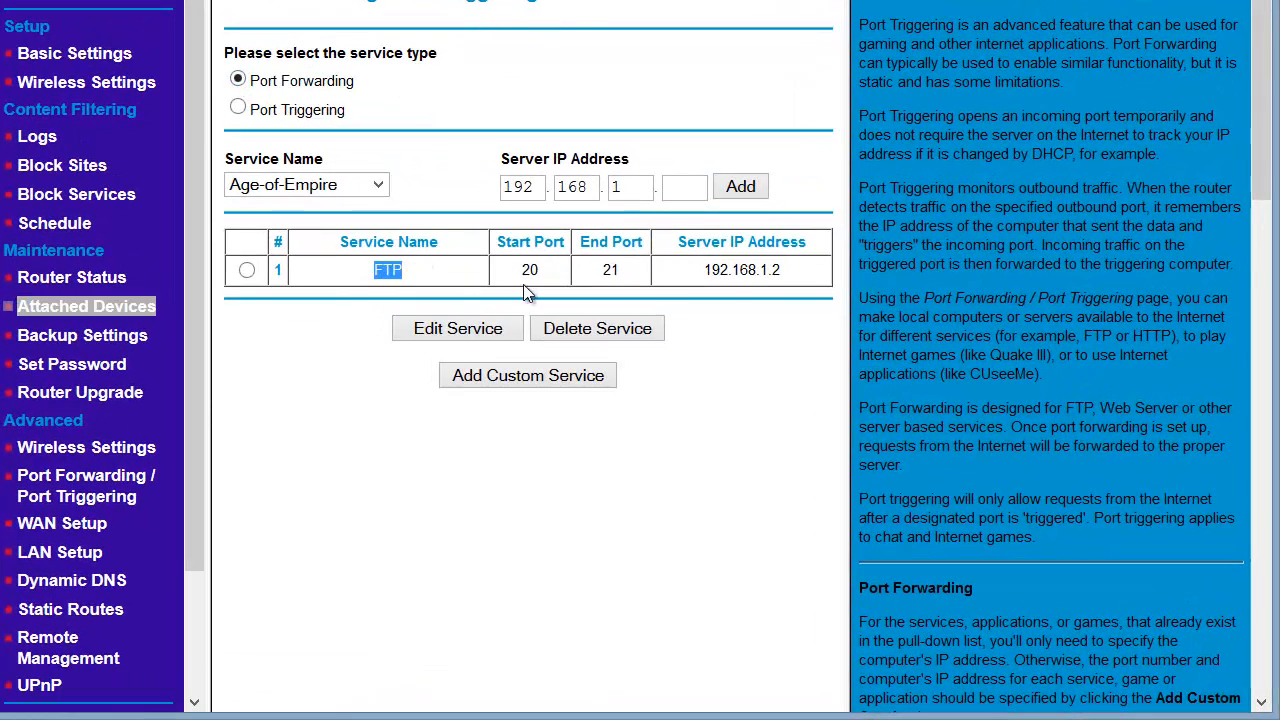
pyautogui.click(635, 292)
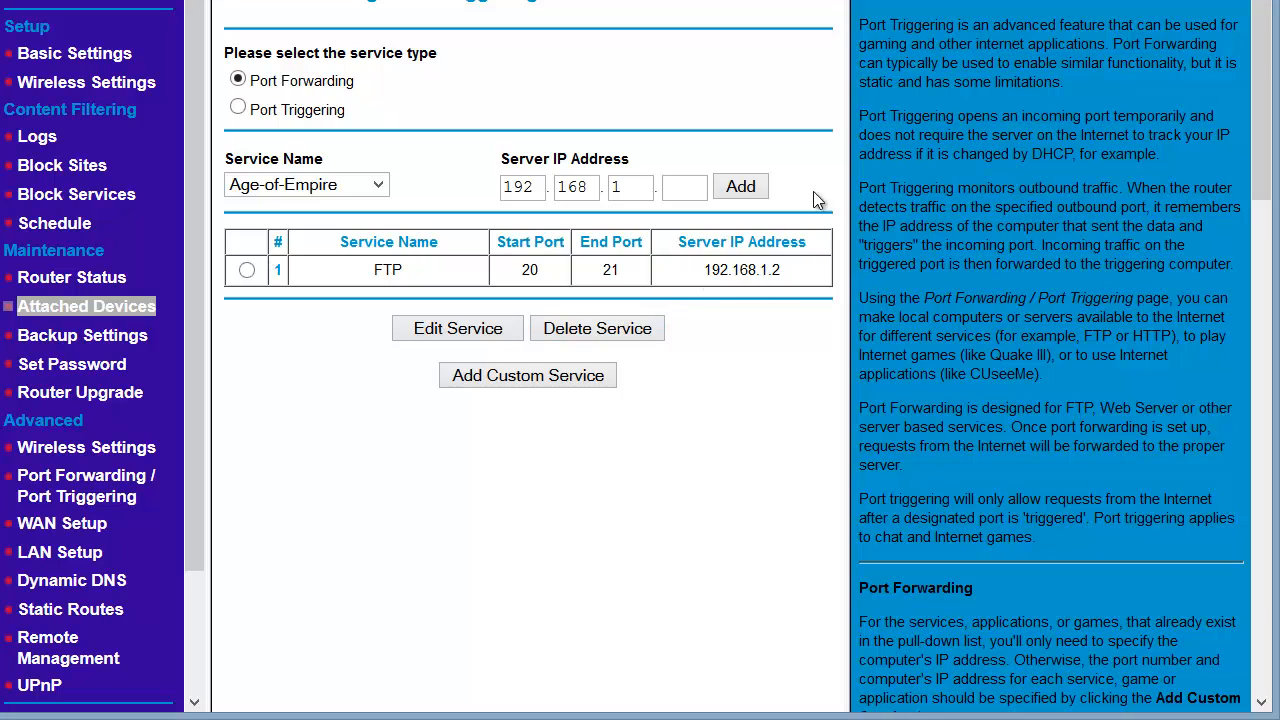
# Step: Add a Telnet port forwarding service to server IP 192.168.1.2, checking the Ethernet IPv4 address in Command Prompt
pyautogui.click(378, 186)
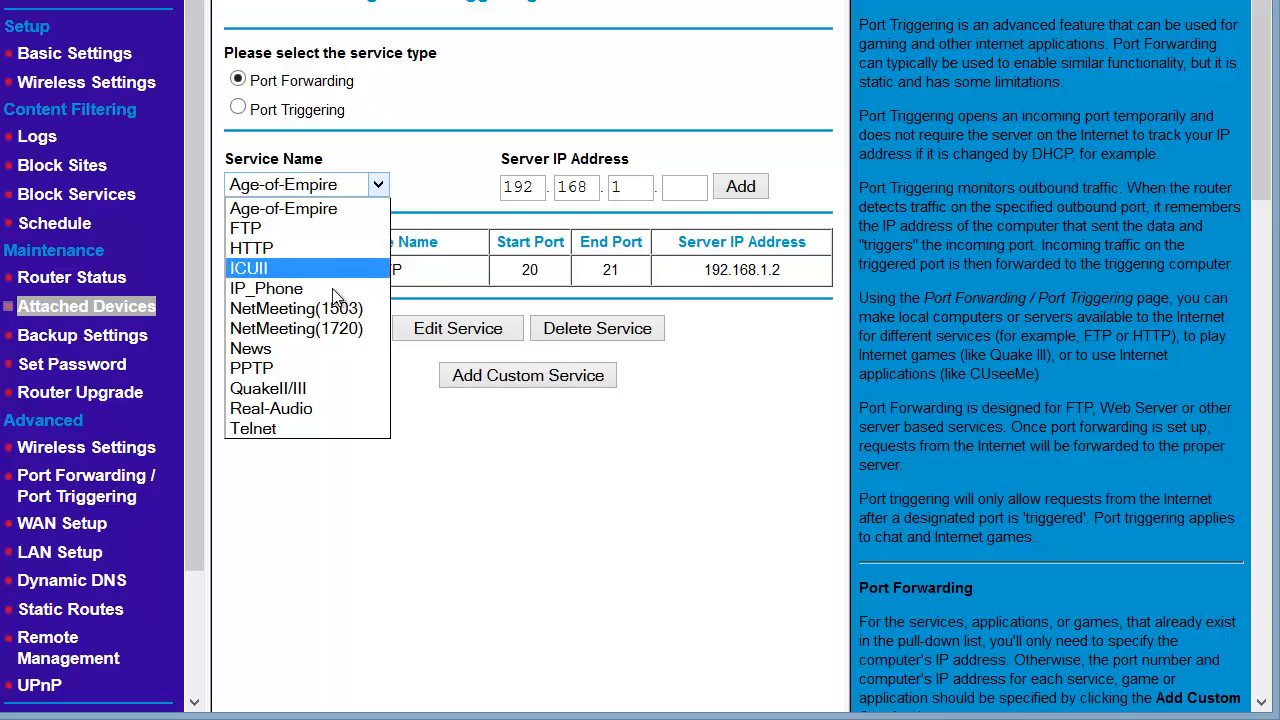
pyautogui.click(296, 430)
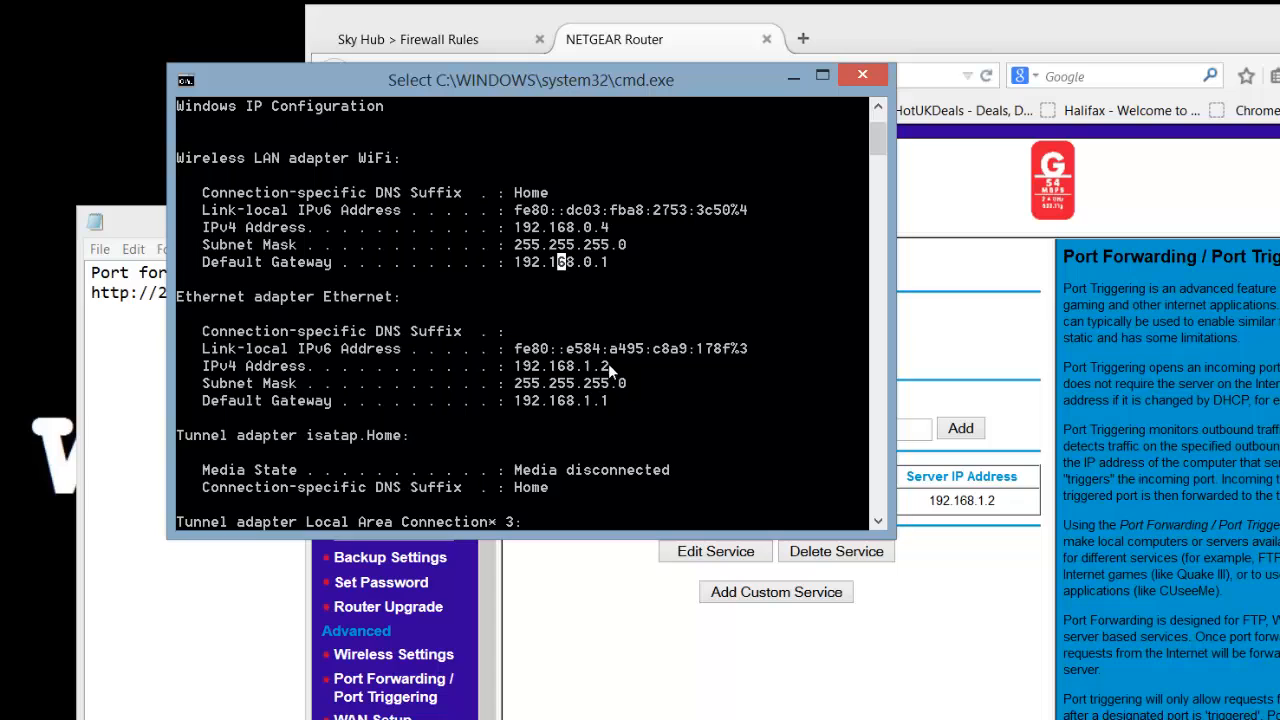
pyautogui.click(724, 680)
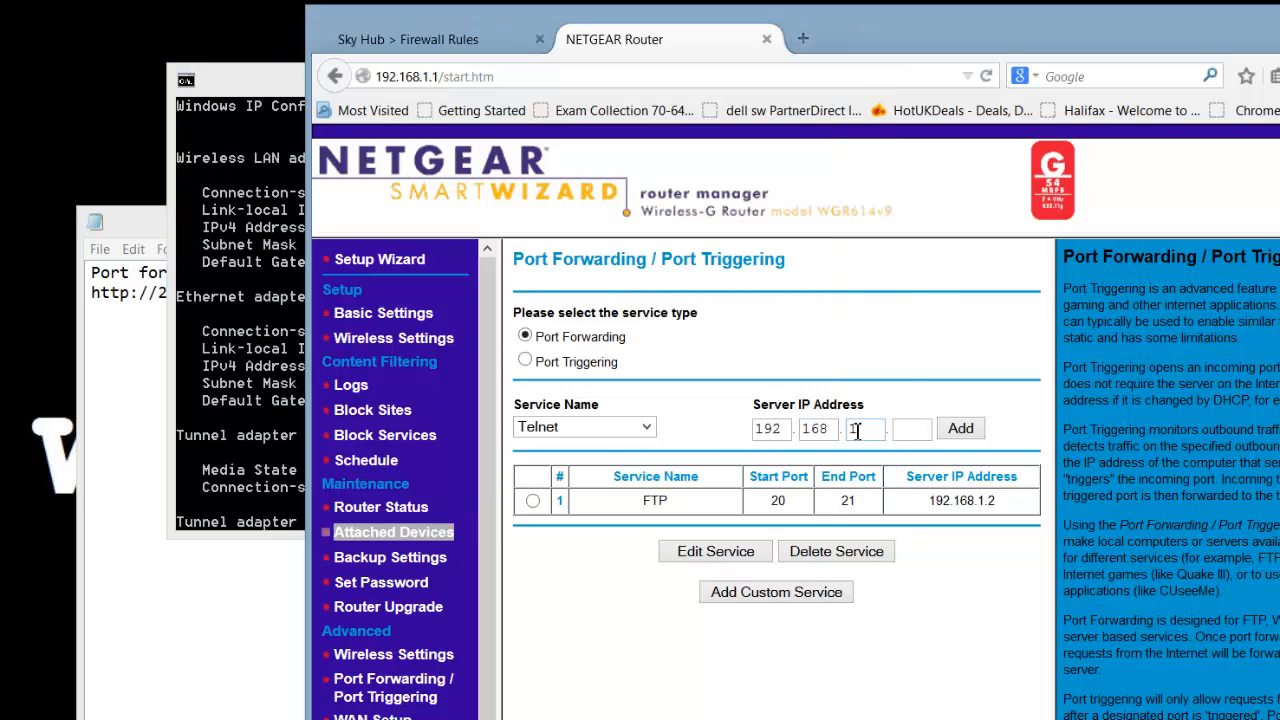
pyautogui.click(916, 434)
pyautogui.write('2')
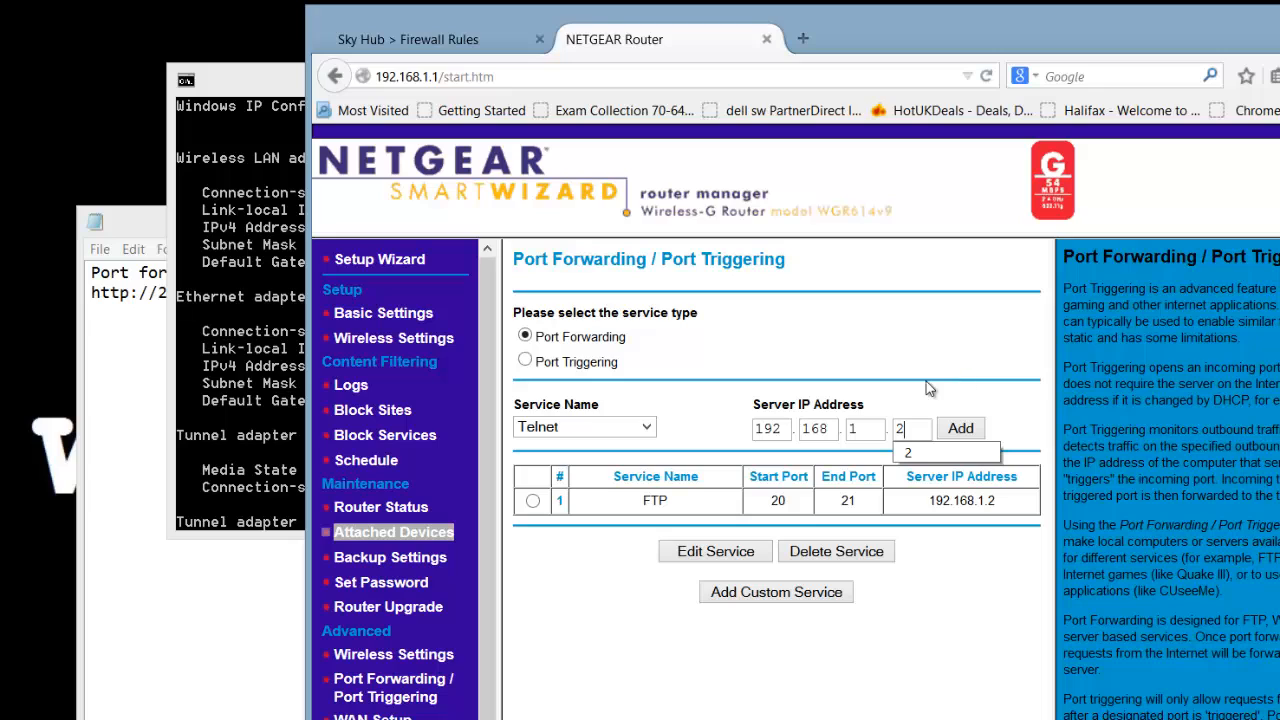
pyautogui.click(864, 420)
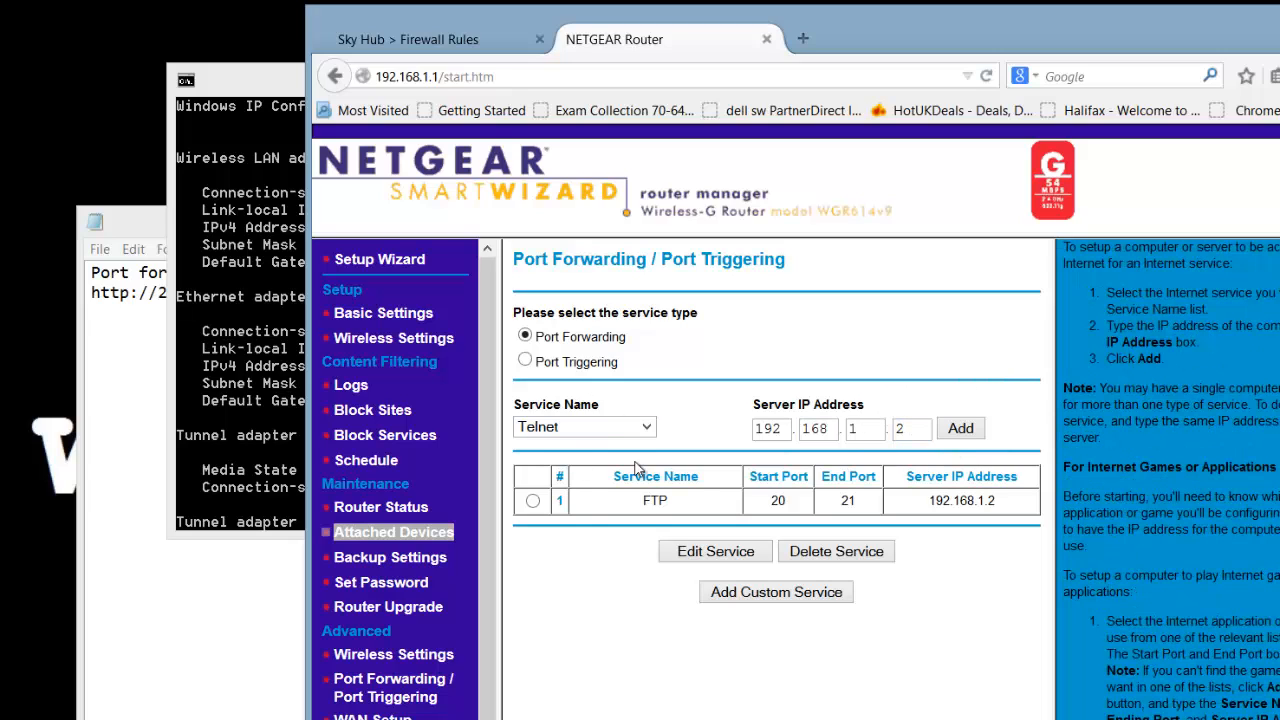
pyautogui.click(962, 432)
pyautogui.moveTo(637, 530); pyautogui.dragTo(988, 552)
pyautogui.click(990, 605)
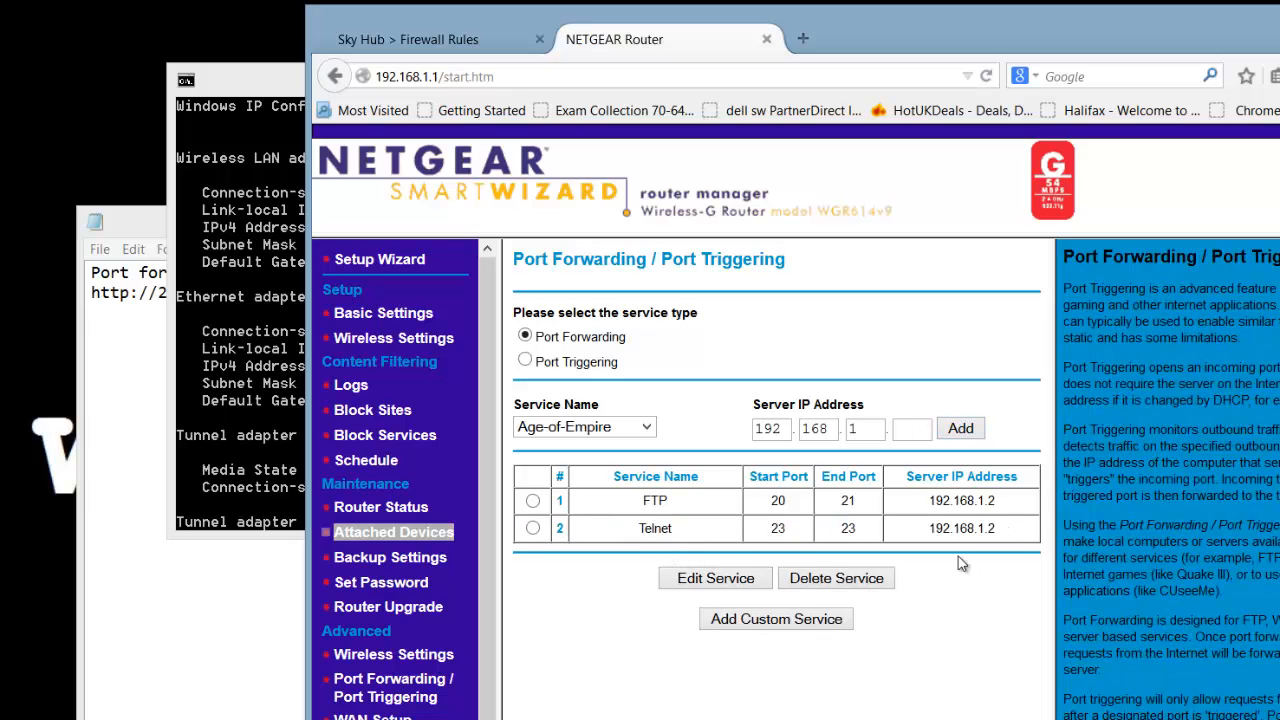
# Step: Add a custom TCP/UDP service named minecraft with starting port 3333, ending port 3334 and server IP address 192.168.1.2
pyautogui.click(645, 427)
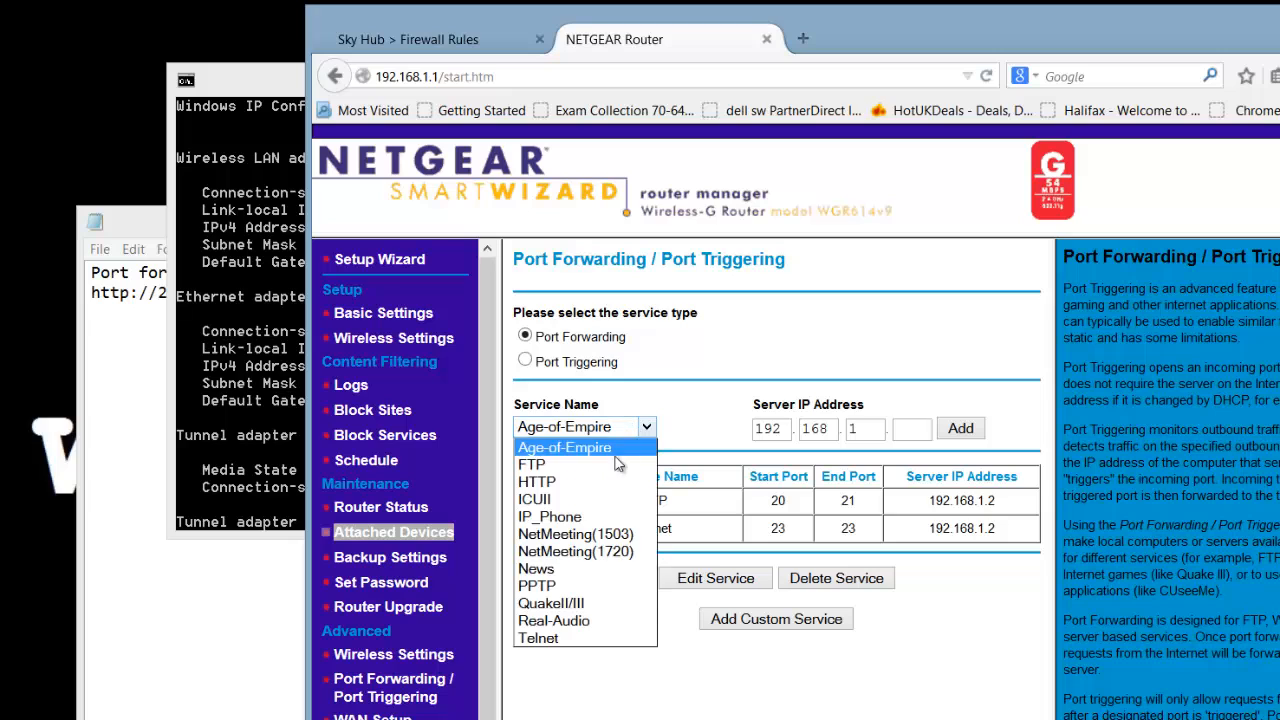
pyautogui.click(757, 663)
pyautogui.click(771, 619)
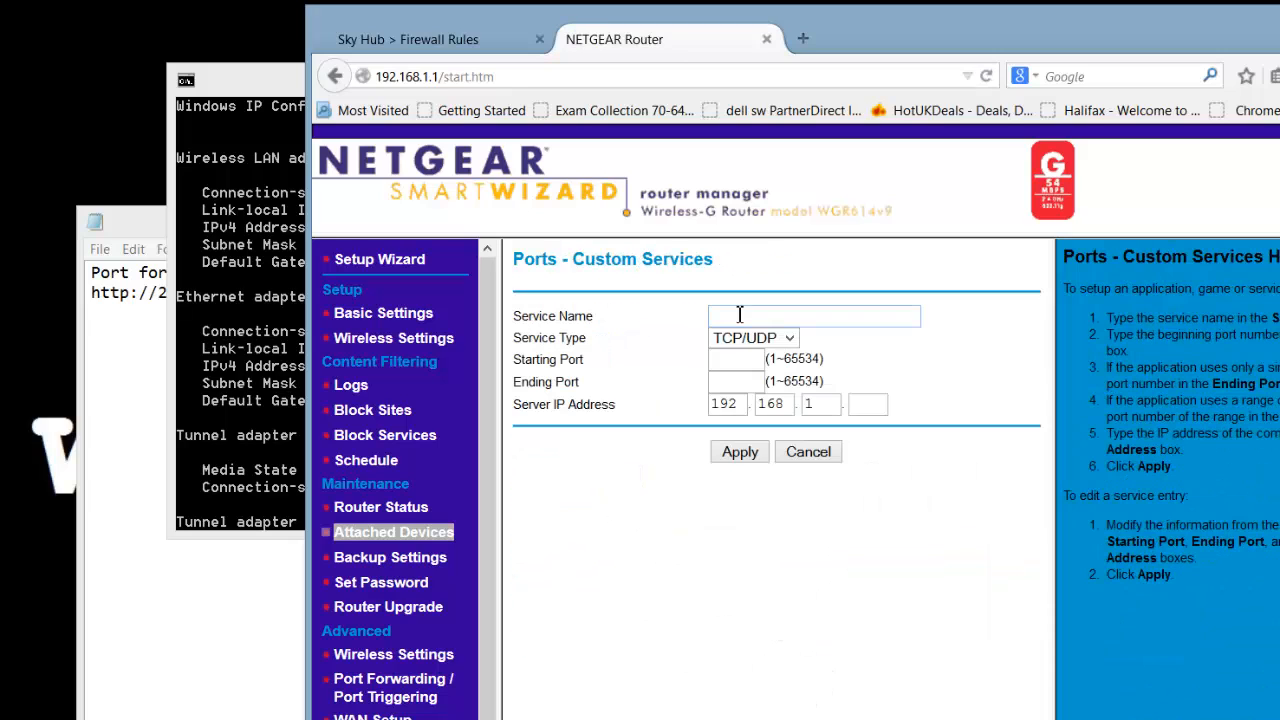
pyautogui.write('minecraft')
pyautogui.click(749, 364)
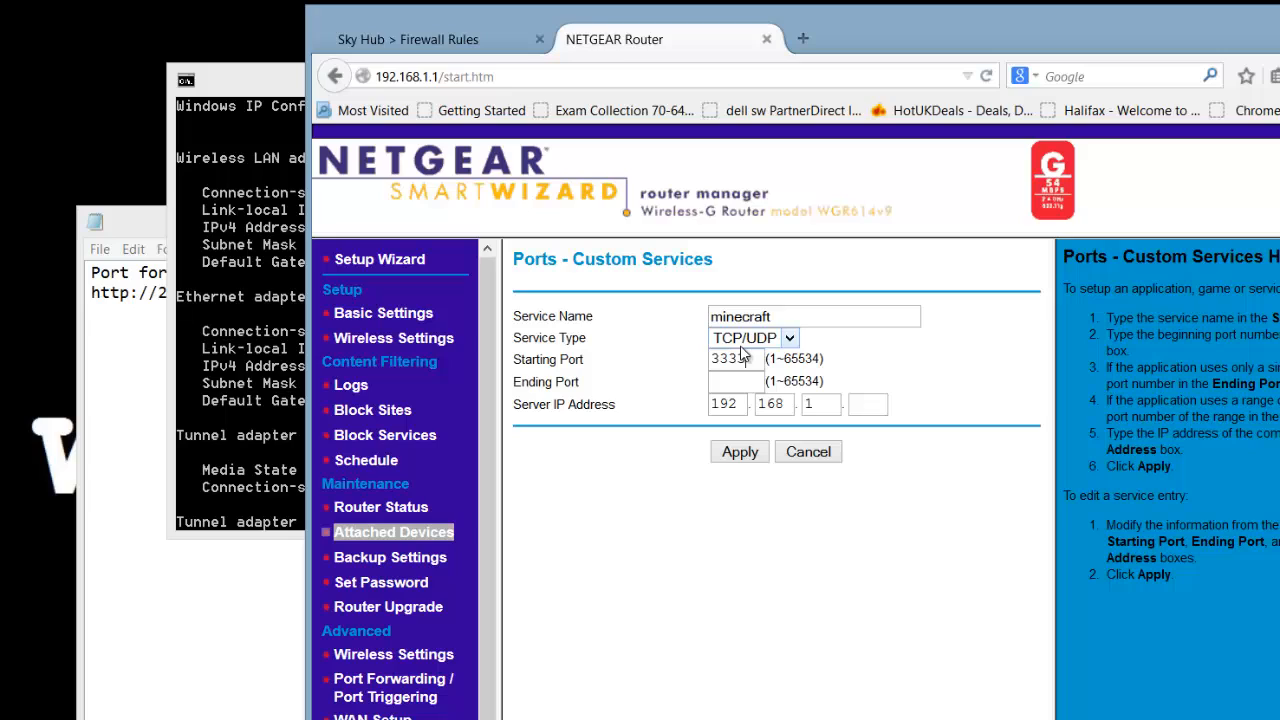
pyautogui.click(743, 383)
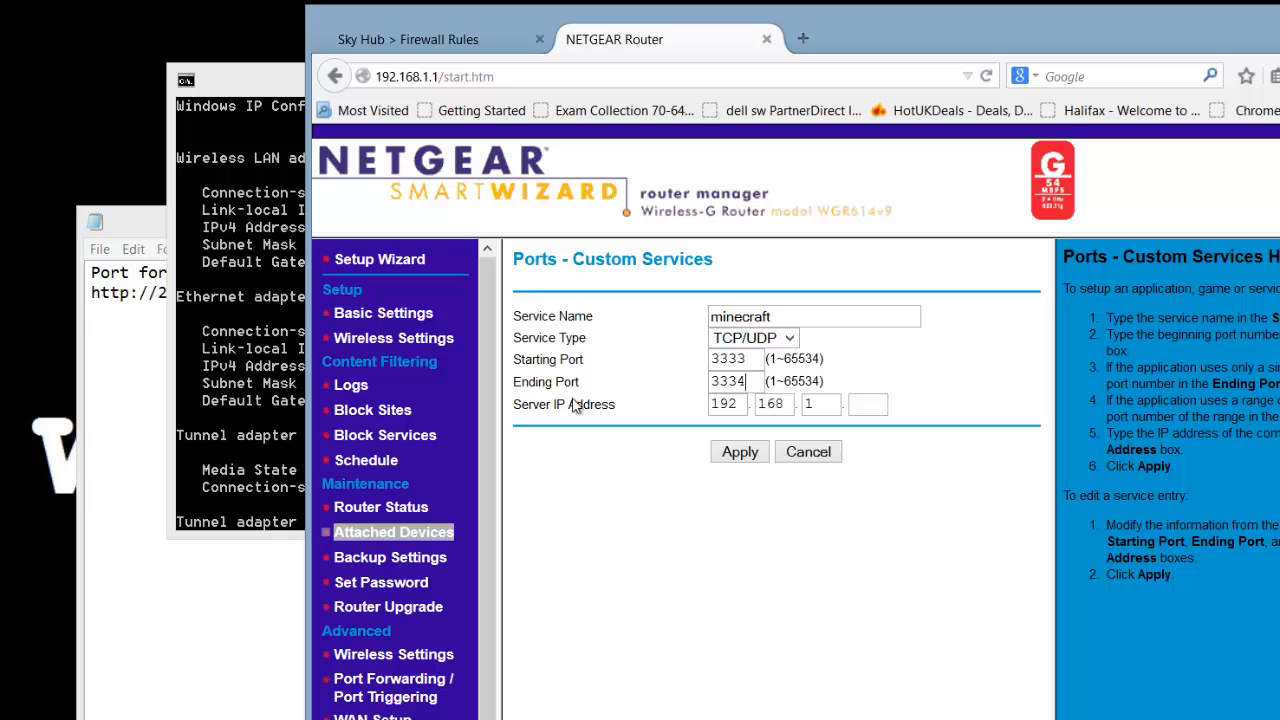
pyautogui.click(866, 404)
pyautogui.write('2')
pyautogui.click(742, 454)
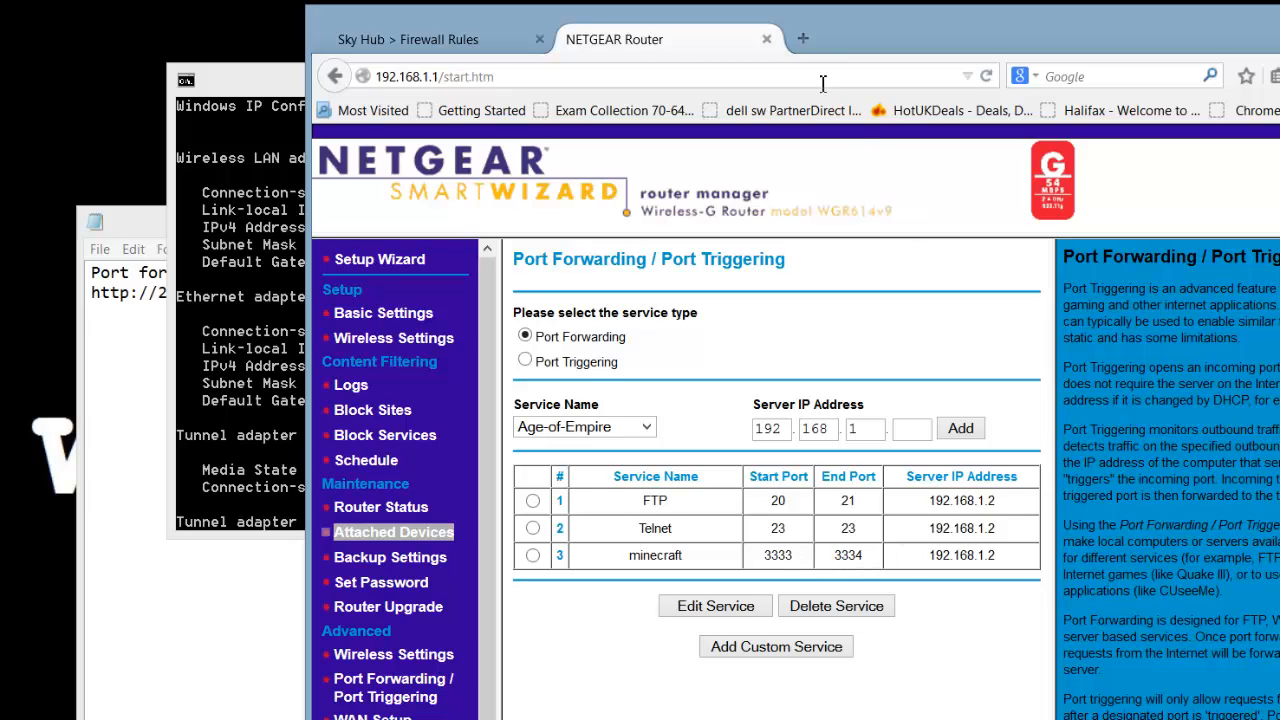
# Step: Search the web for "ip" in a new browser tab and highlight the public IP address in the results
pyautogui.click(803, 38)
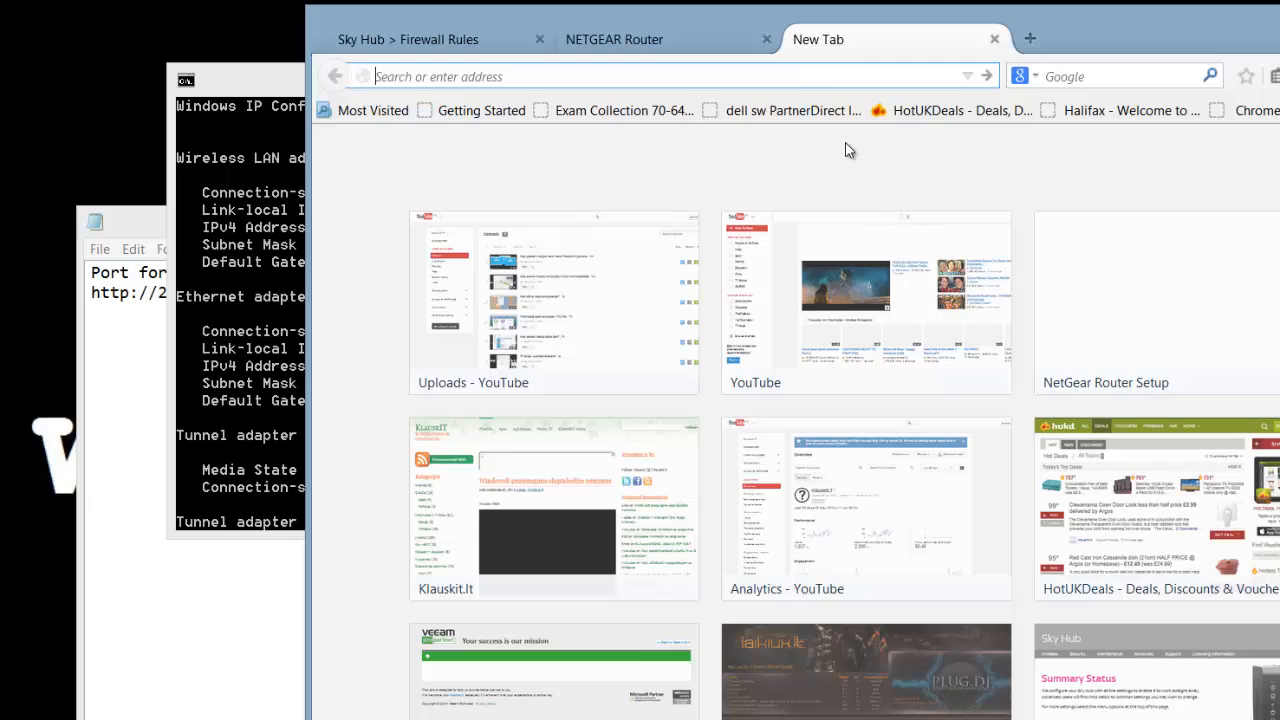
pyautogui.write('ip')
pyautogui.press('Return')
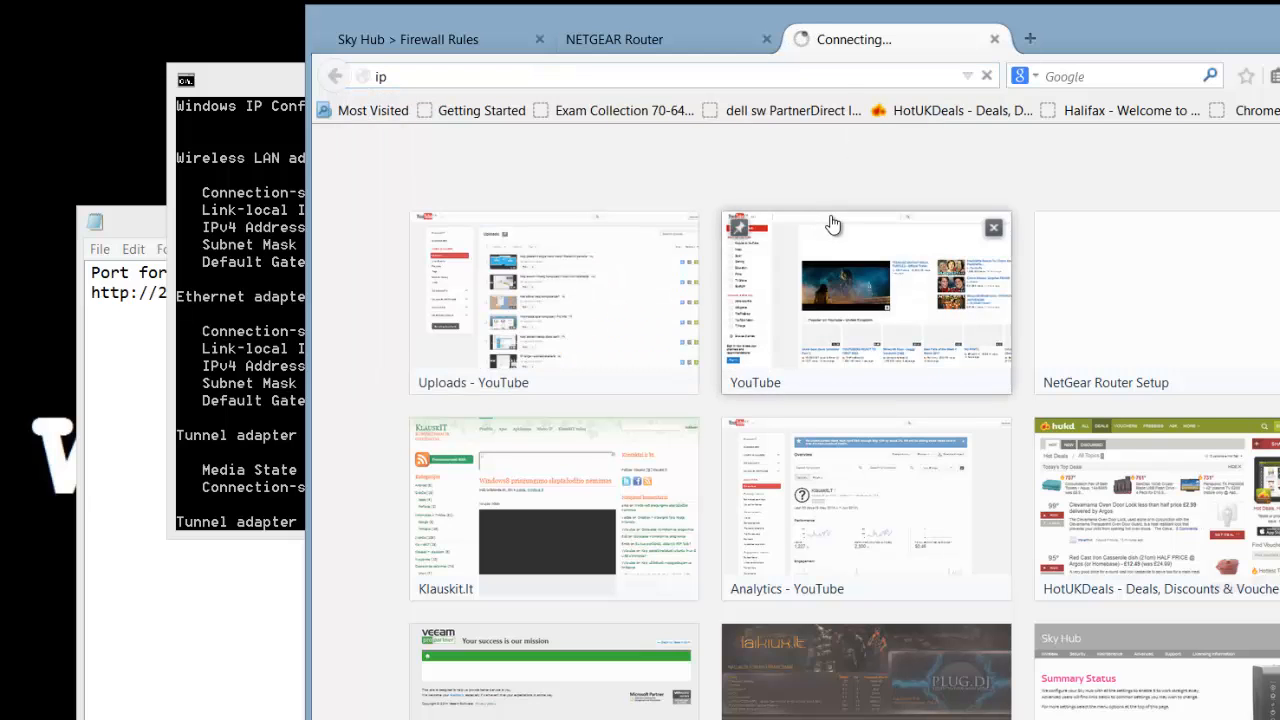
pyautogui.moveTo(746, 322); pyautogui.dragTo(619, 328)
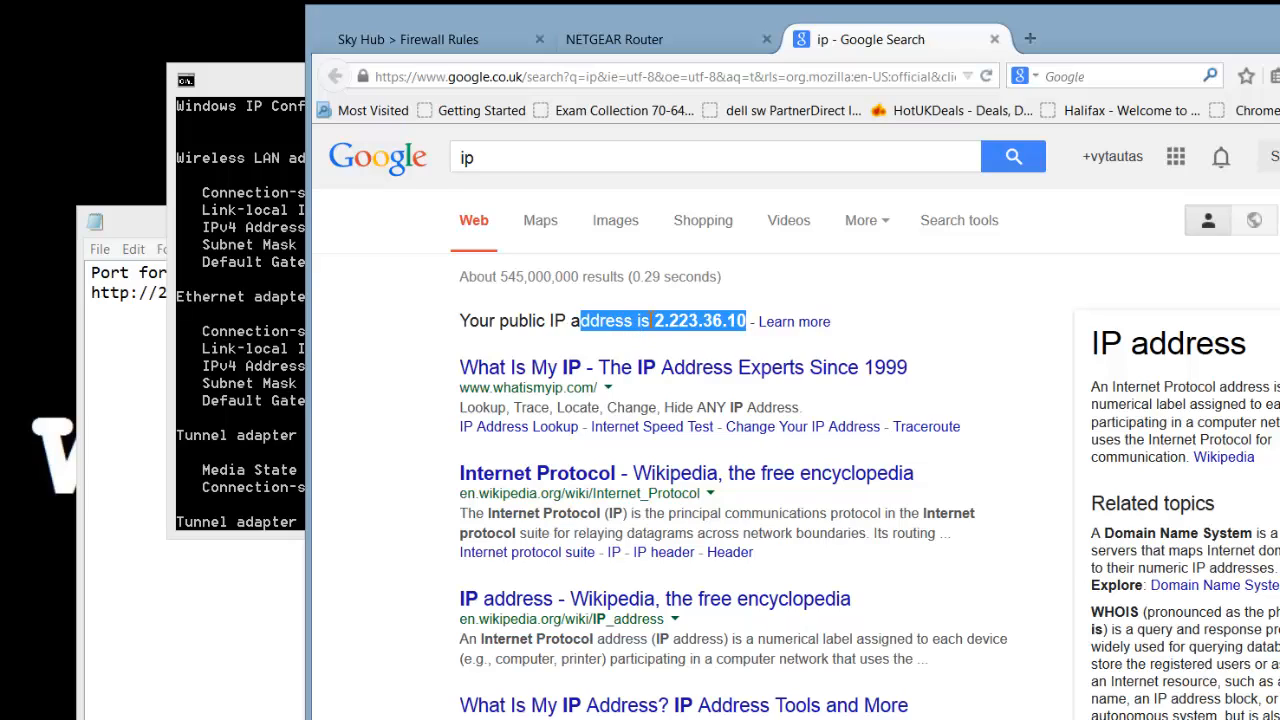
pyautogui.click(726, 332)
pyautogui.moveTo(740, 322); pyautogui.dragTo(652, 322)
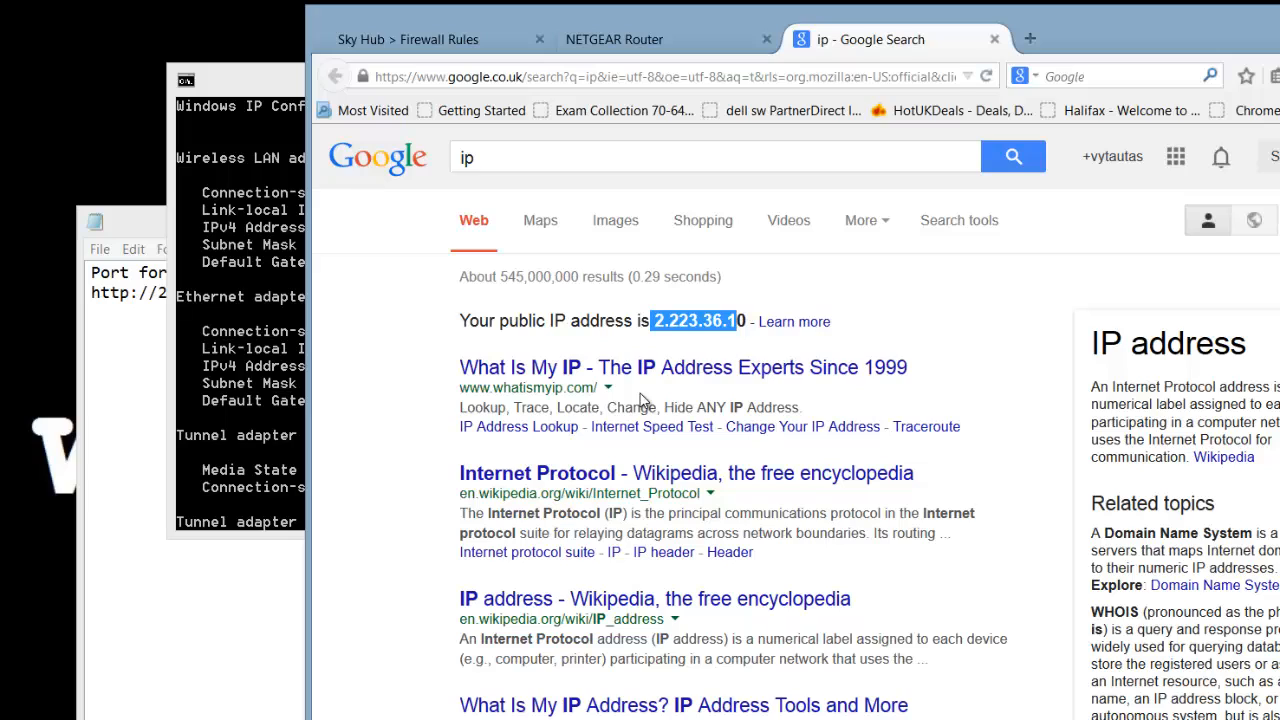